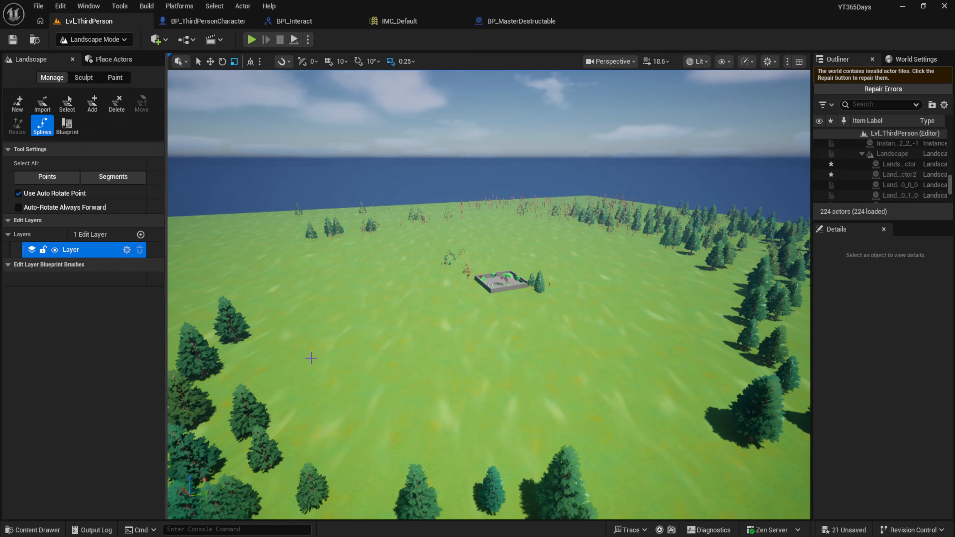
- Switch the editor from Landscape Mode to Selection Mode
key(w)
right_drag(414, 301, 425, 320)
click(92, 38)
click(96, 60)
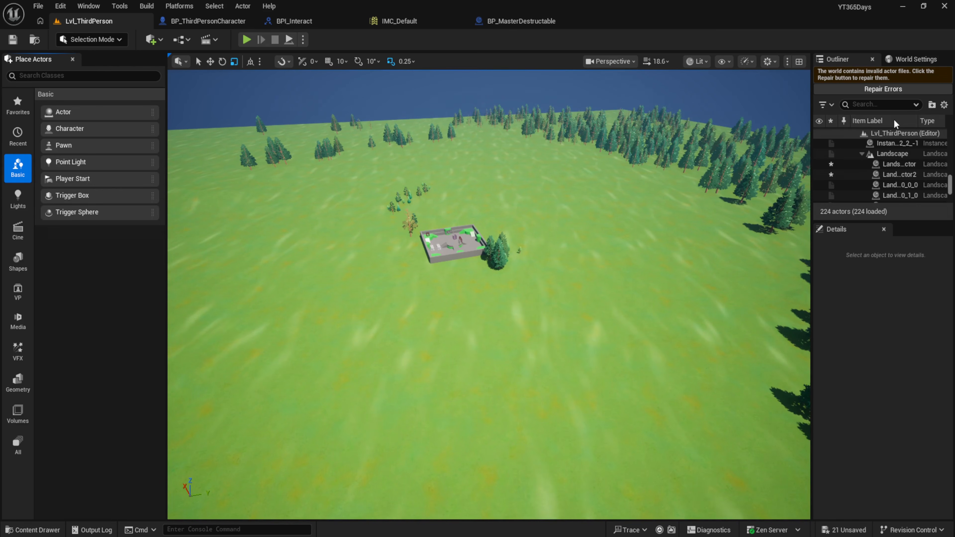
- Switch to Landscape Mode and return to its Manage tools with Splines active
click(80, 40)
click(82, 70)
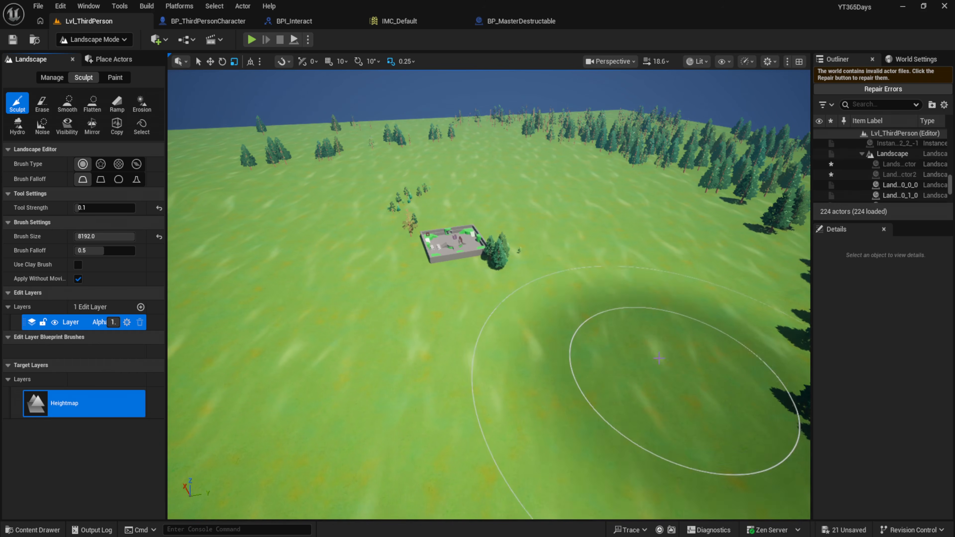
click(56, 77)
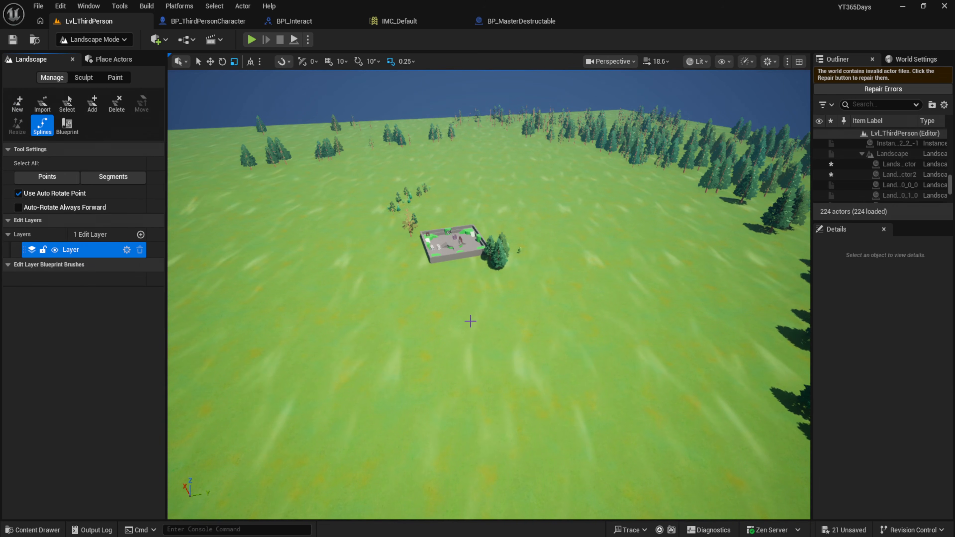
- Draw a long curved landscape spline around the walled enclosure, placing successive control points around its near, far and outer sides
key(s)
key(a)
right_drag(471, 321, 446, 354)
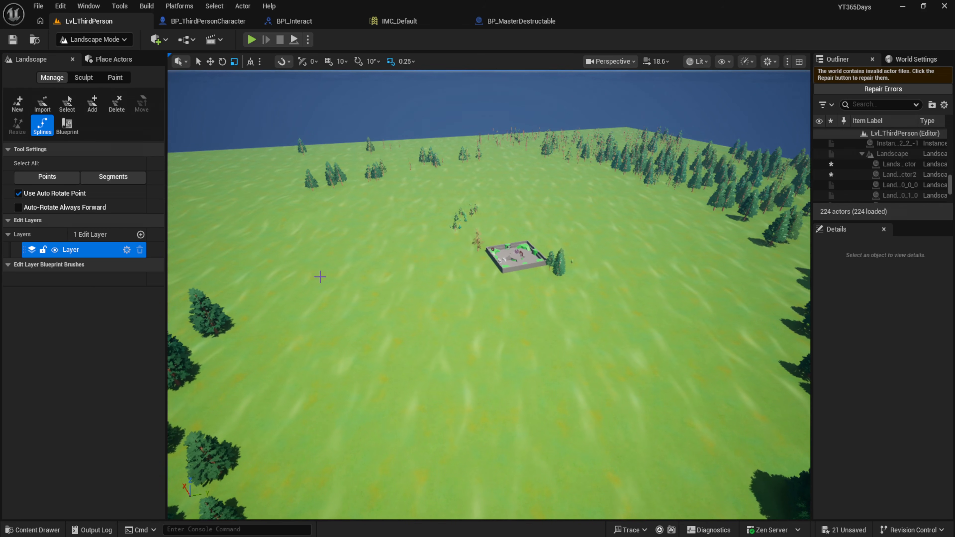
ctrl+click(299, 269)
ctrl+click(383, 357)
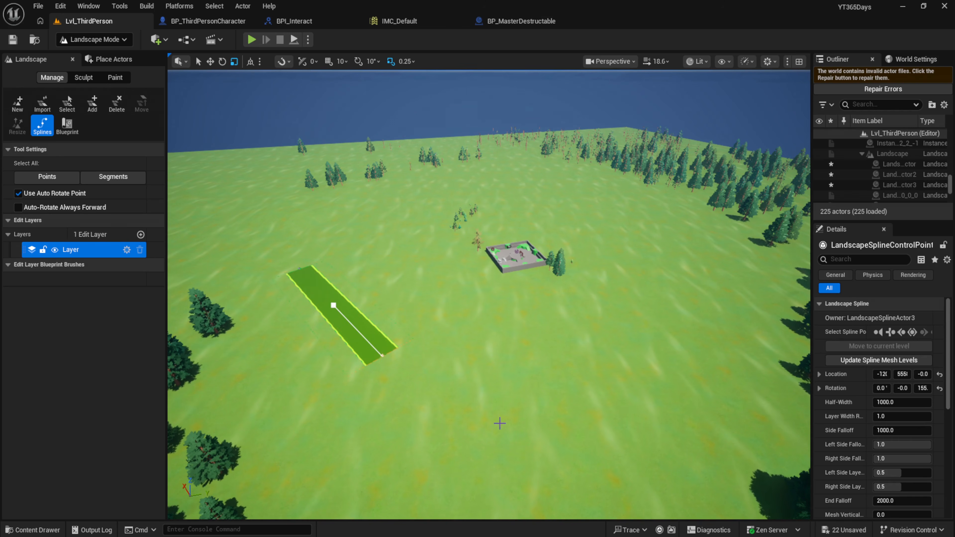
ctrl+click(560, 412)
ctrl+click(712, 338)
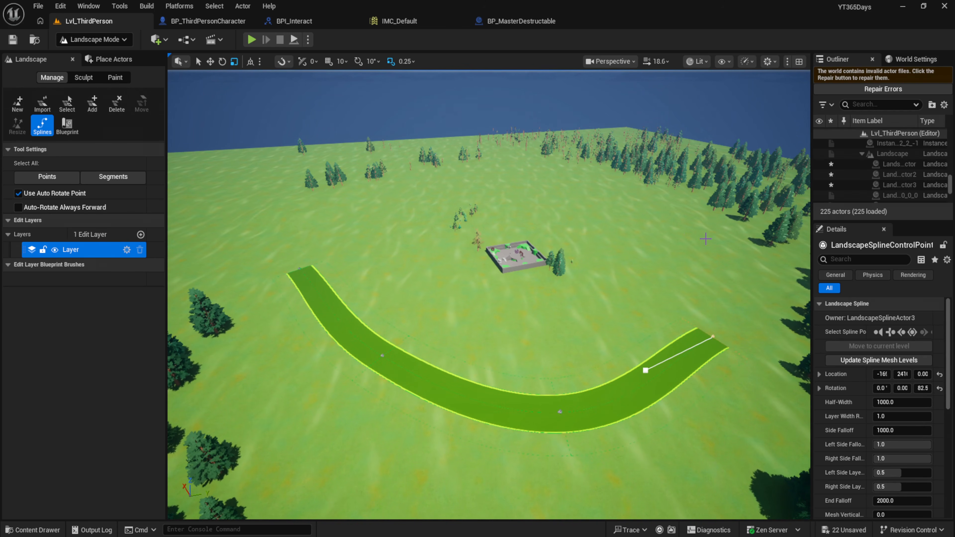
ctrl+click(706, 238)
ctrl+click(576, 201)
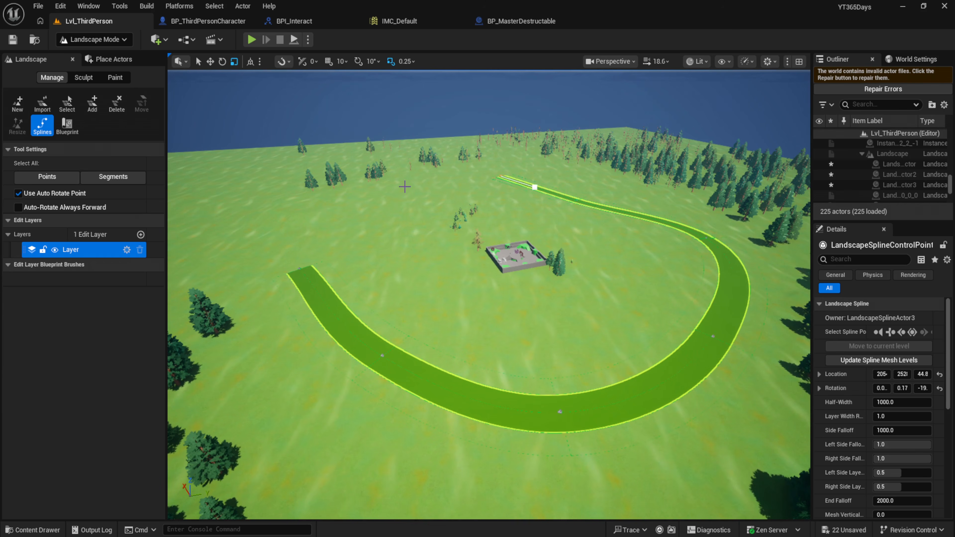
ctrl+click(377, 191)
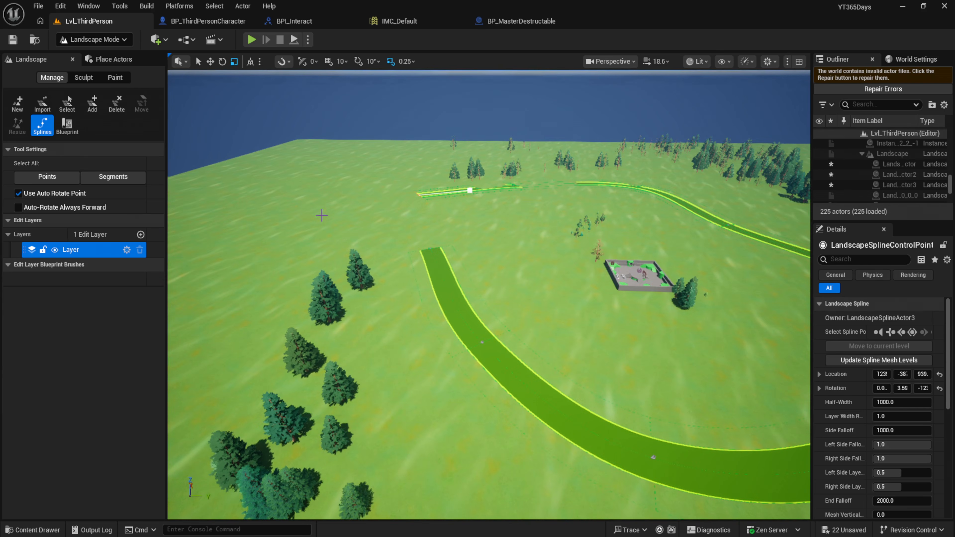
ctrl+click(330, 189)
ctrl+click(211, 236)
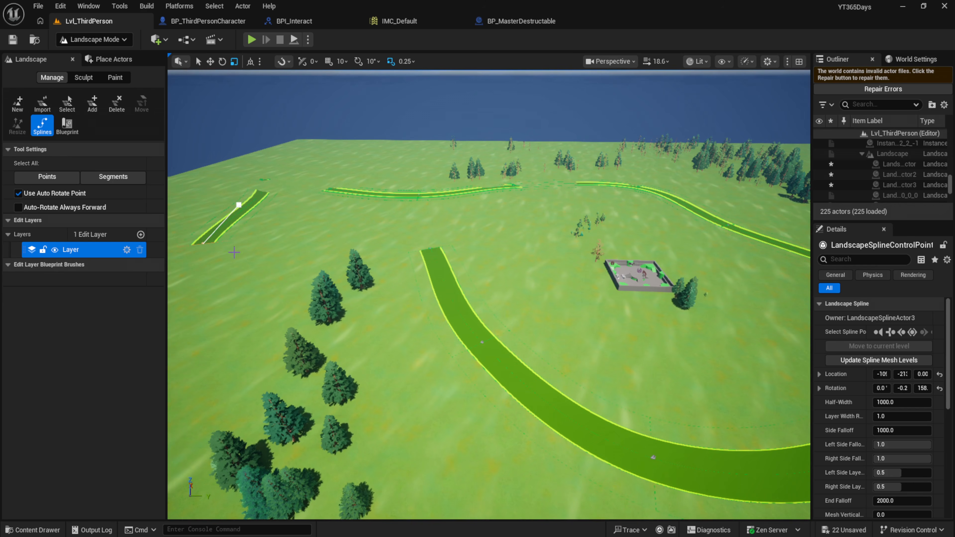
- Select all segments of the new landscape spline and add one entry to their Spline Meshes array
right_drag(457, 368, 382, 330)
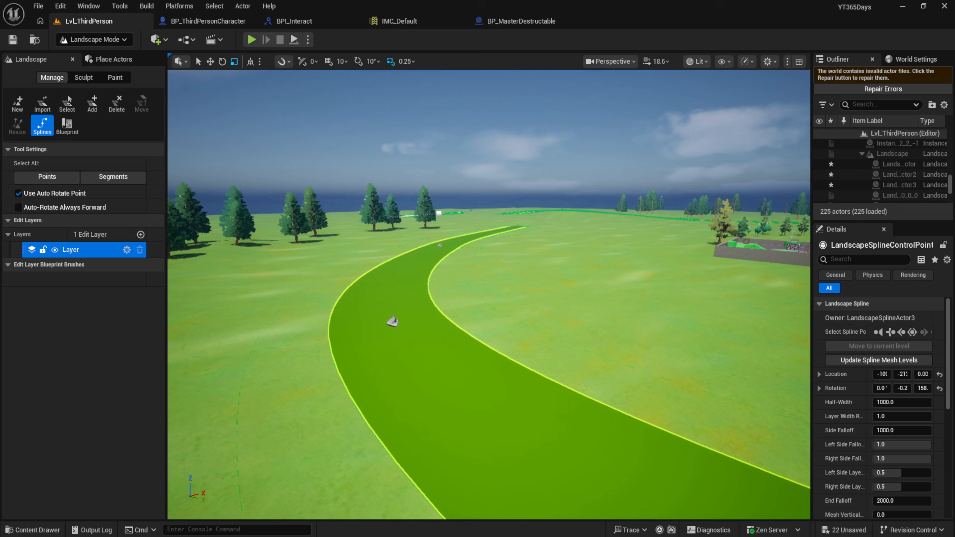
click(392, 322)
right_drag(399, 384, 404, 389)
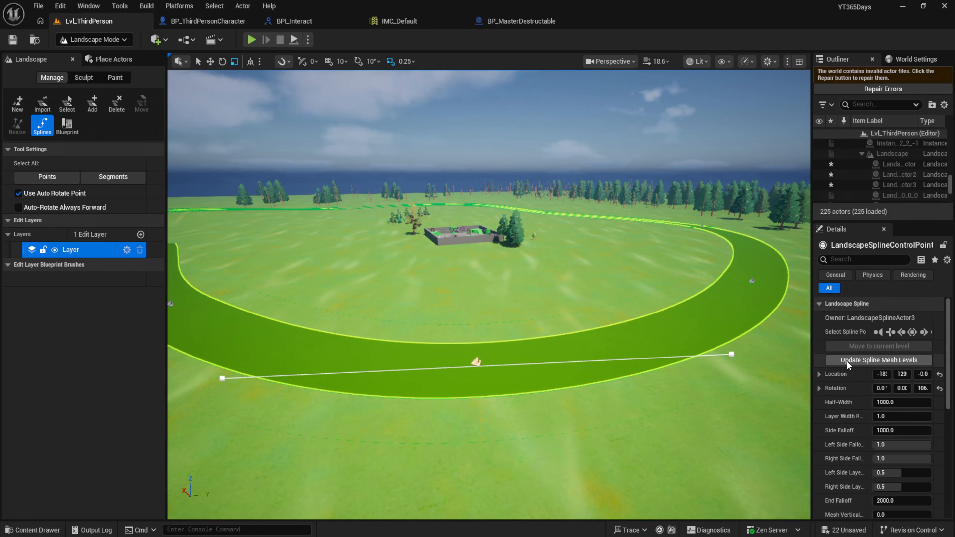
key(ctrl+a)
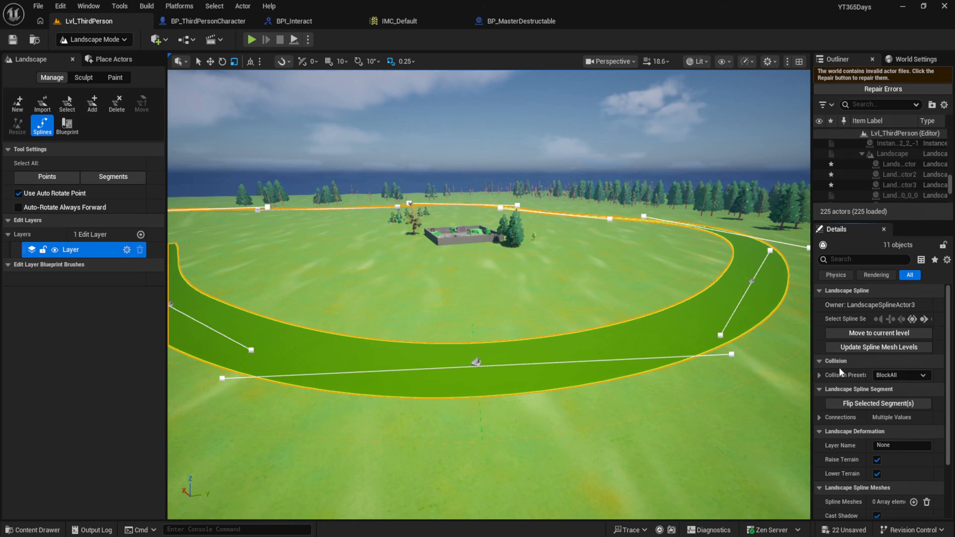
mouse_move(366, 206)
right_down()
mouse_move(248, 200)
mouse_move(360, 203)
right_up()
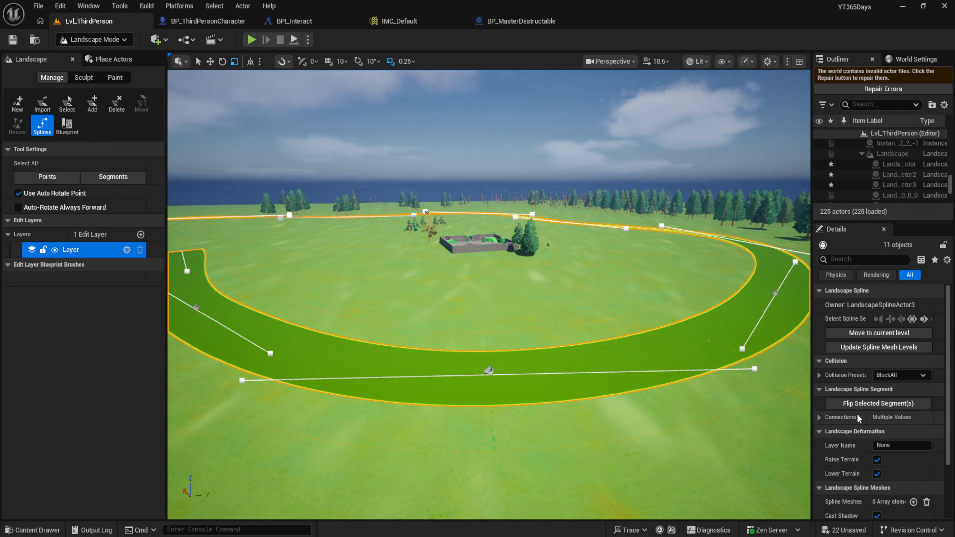
scroll(859, 418, down, 3)
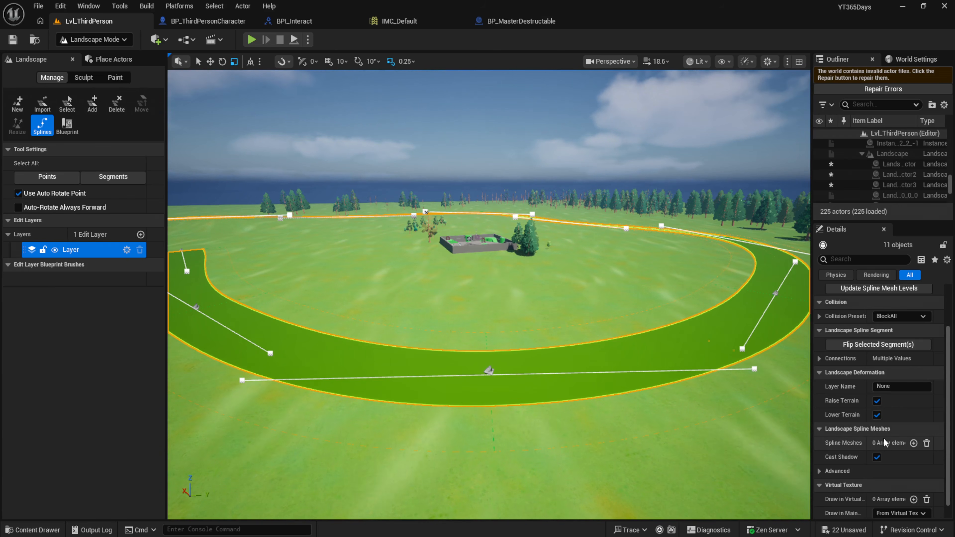
click(915, 444)
scroll(895, 414, down, 5)
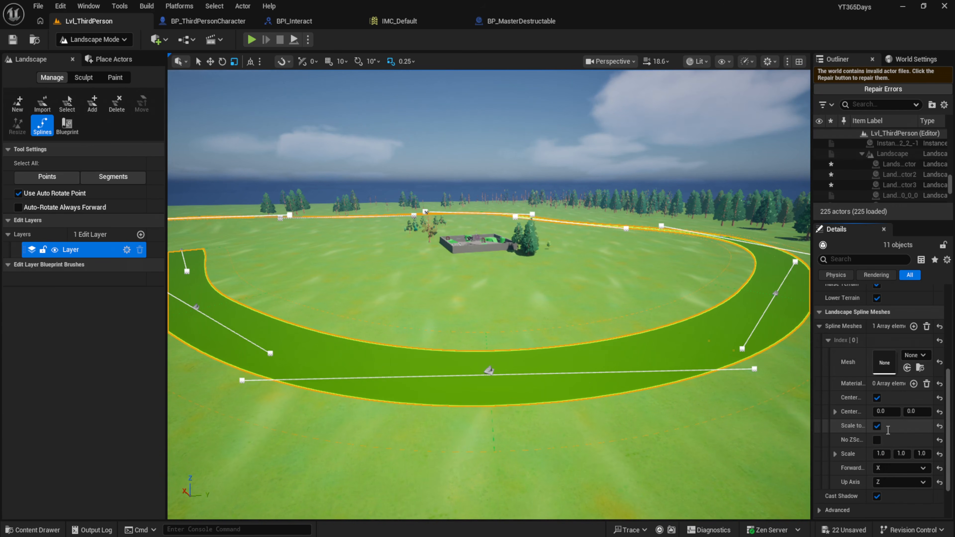
- Browse the project content to the Brushify/Meshes/Roads/Meshes folder while keeping the spline's empty mesh slot in view
click(38, 531)
double_click(151, 437)
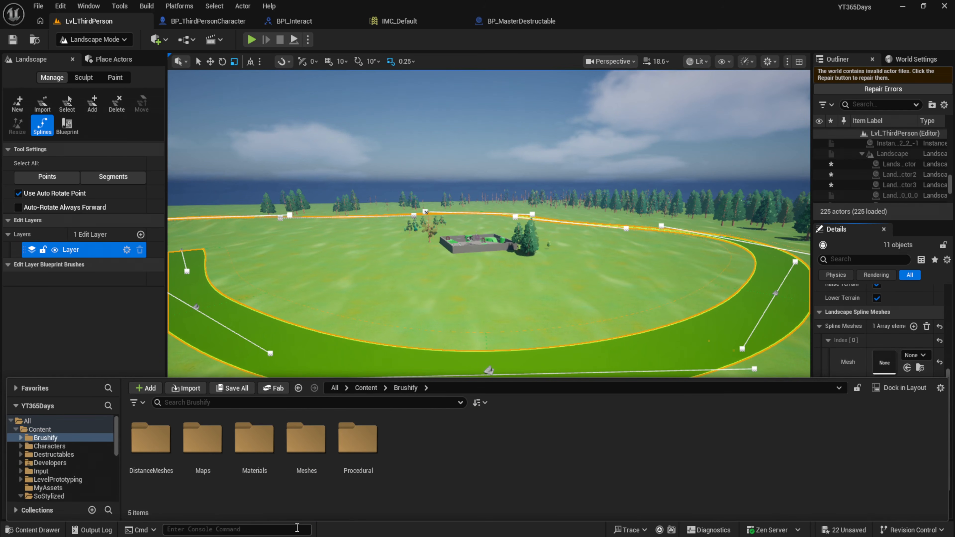
double_click(306, 451)
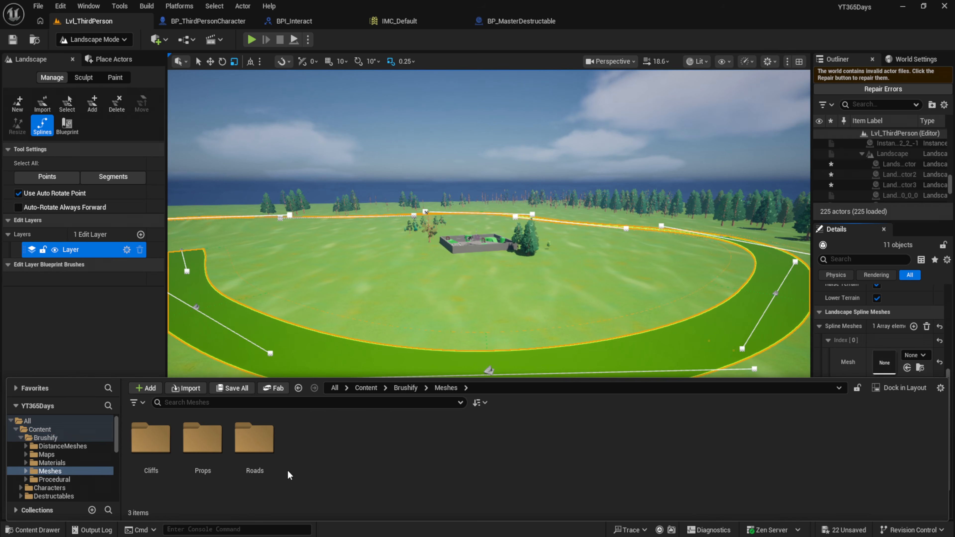
double_click(254, 458)
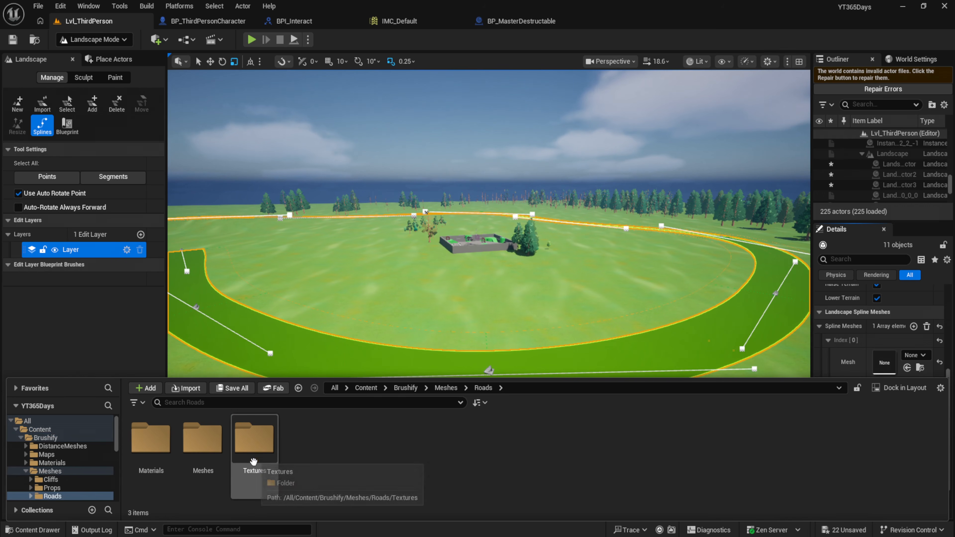
double_click(203, 444)
drag(382, 381, 381, 392)
scroll(887, 345, down, 3)
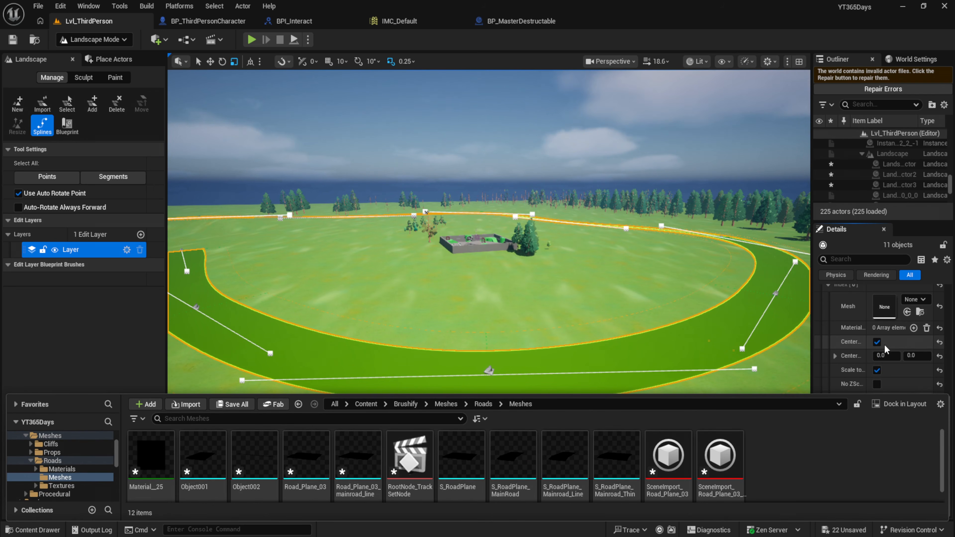
scroll(884, 344, up, 1)
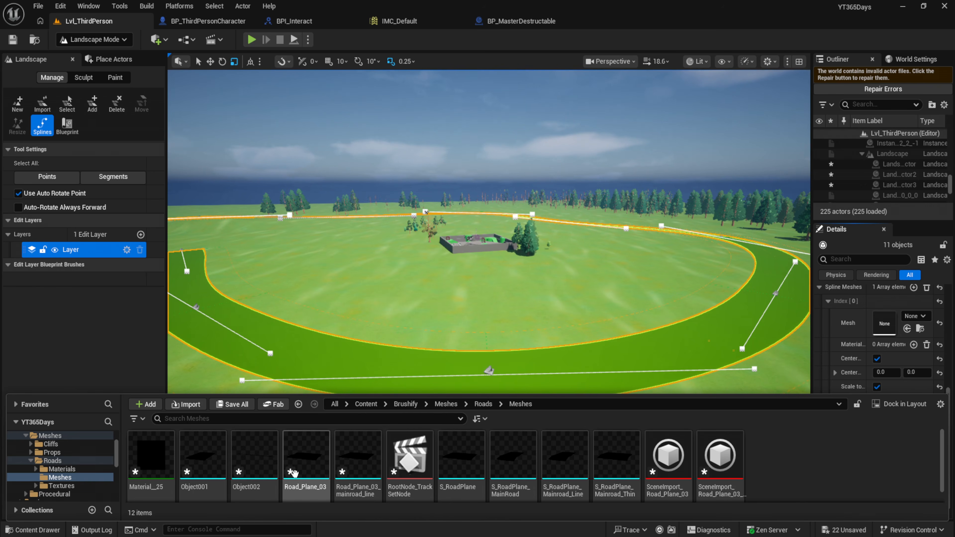
- Assign the thin S_RoadPlane mesh to the Spline Meshes entry of all the spline's segments
mouse_move(294, 474)
mouse_down()
mouse_move(580, 476)
mouse_move(276, 452)
mouse_move(295, 456)
mouse_up()
drag(622, 479, 913, 308)
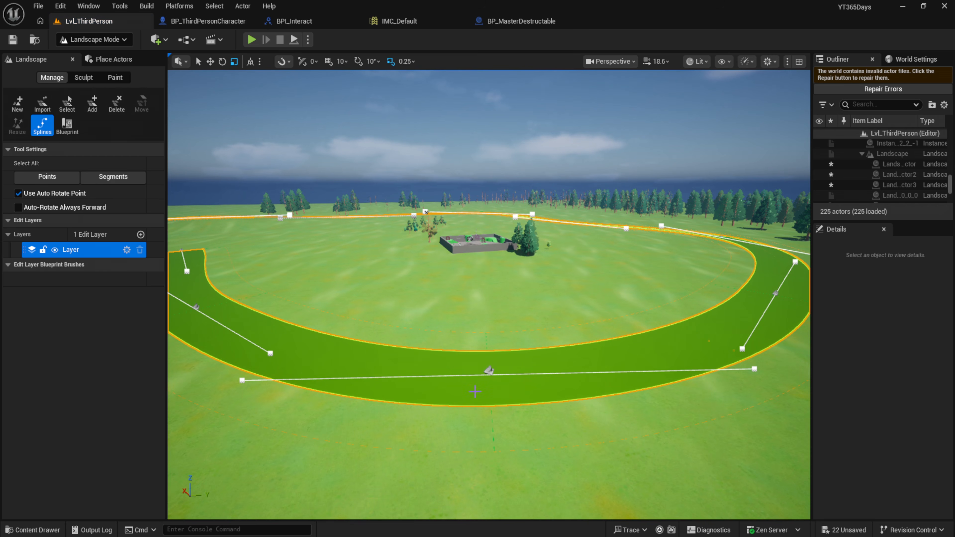
click(488, 368)
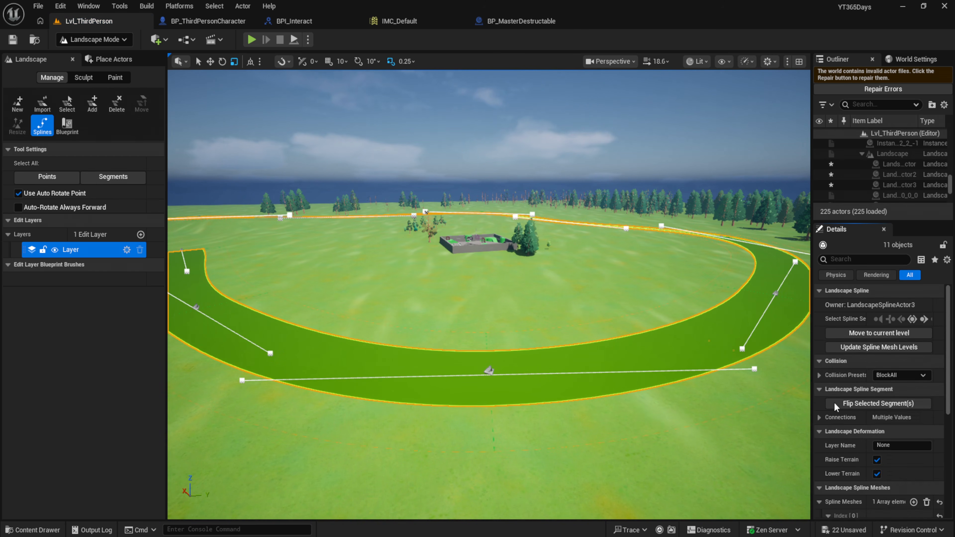
scroll(842, 431, down, 4)
scroll(868, 425, down, 3)
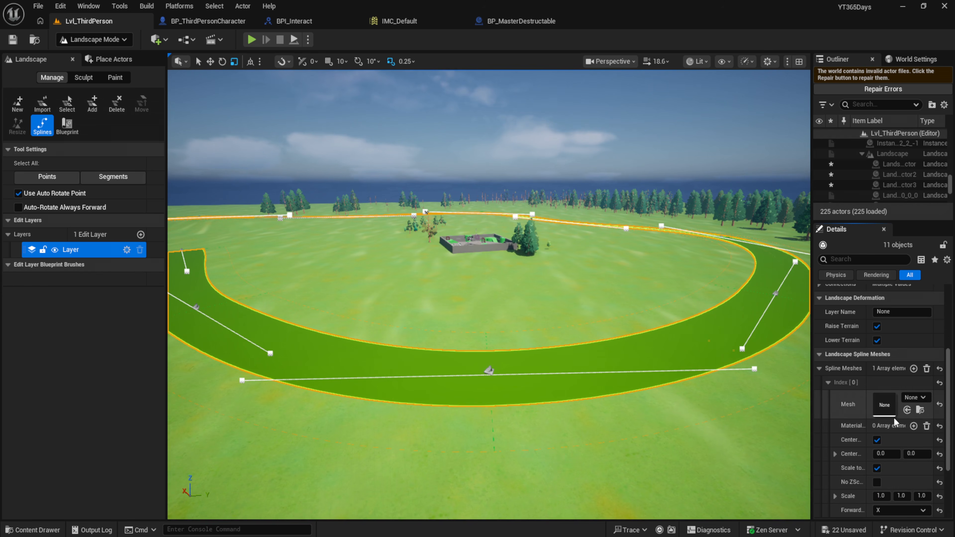
click(907, 411)
- Inspect the road mesh along the spline up to its open end and check its axis settings
right_drag(658, 358, 726, 373)
key(w)
key(s)
right_drag(529, 363, 527, 360)
key(w)
key(d)
right_drag(593, 367, 570, 366)
scroll(874, 435, down, 4)
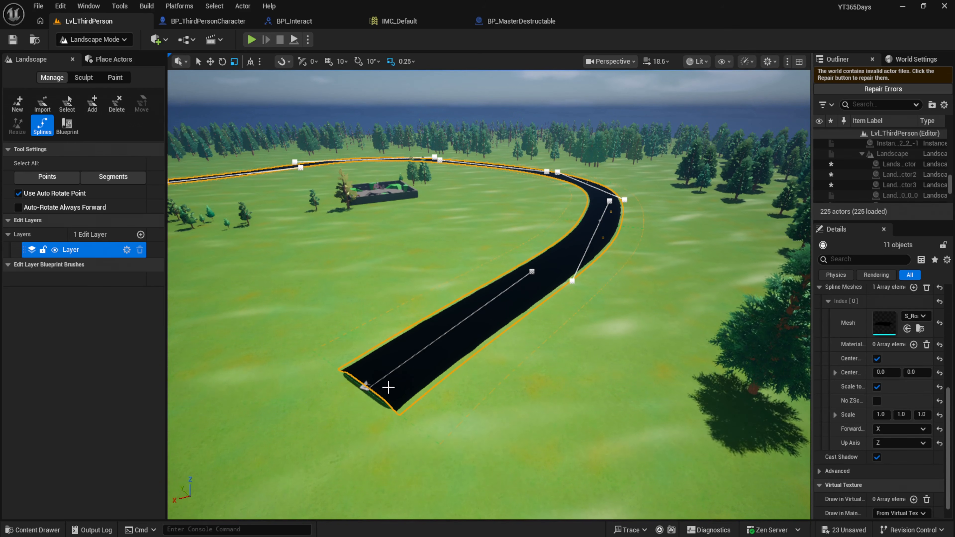
- Try Y as the spline mesh's Forward Axis, compare it with X, and restore X
click(899, 429)
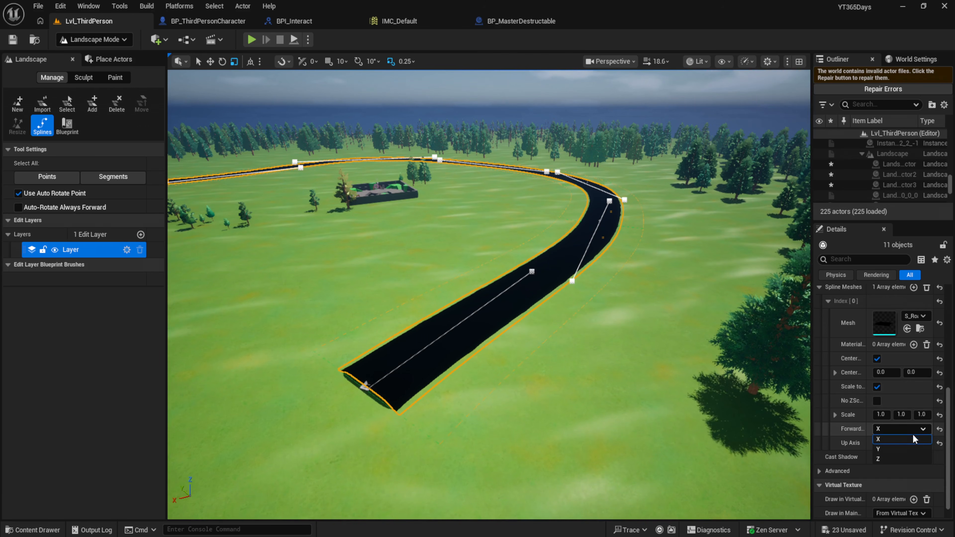
click(904, 452)
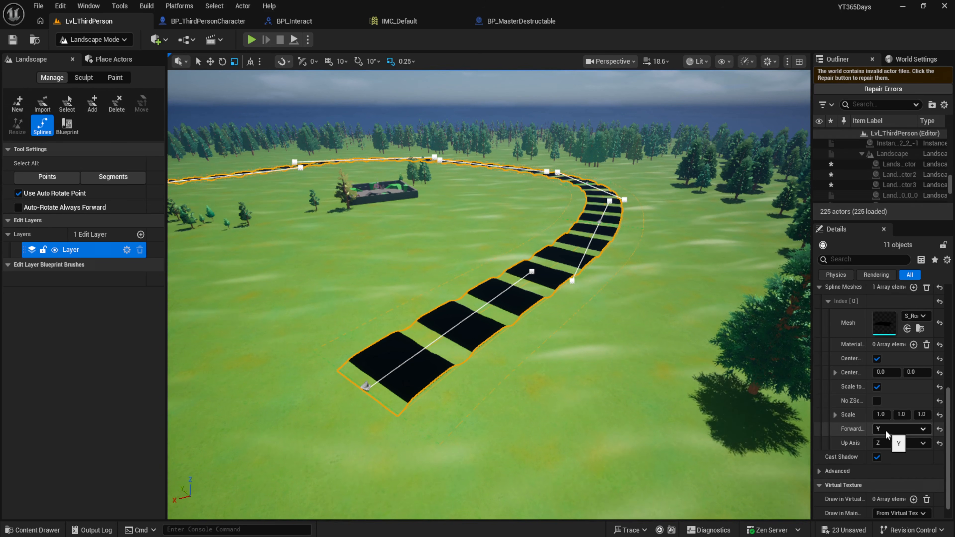
click(894, 441)
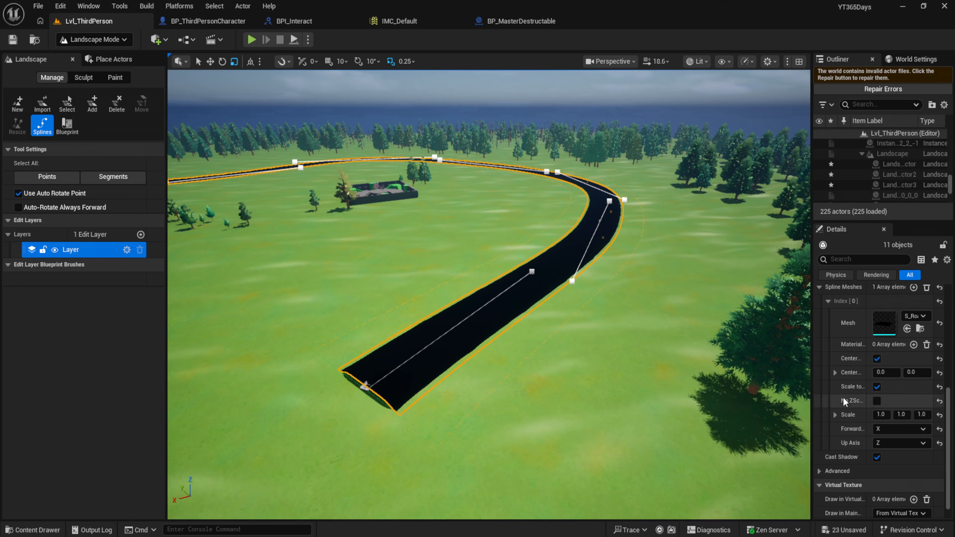
click(891, 430)
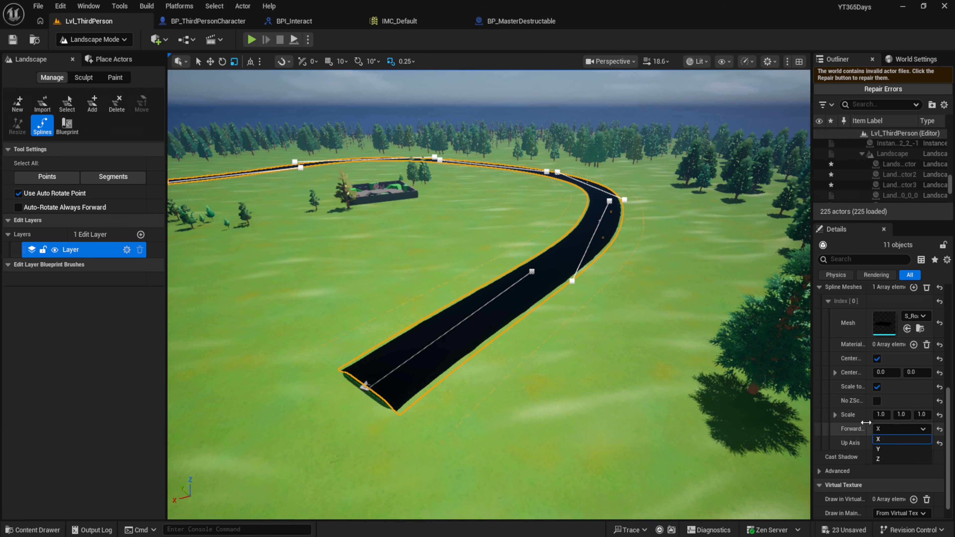
click(895, 449)
click(903, 430)
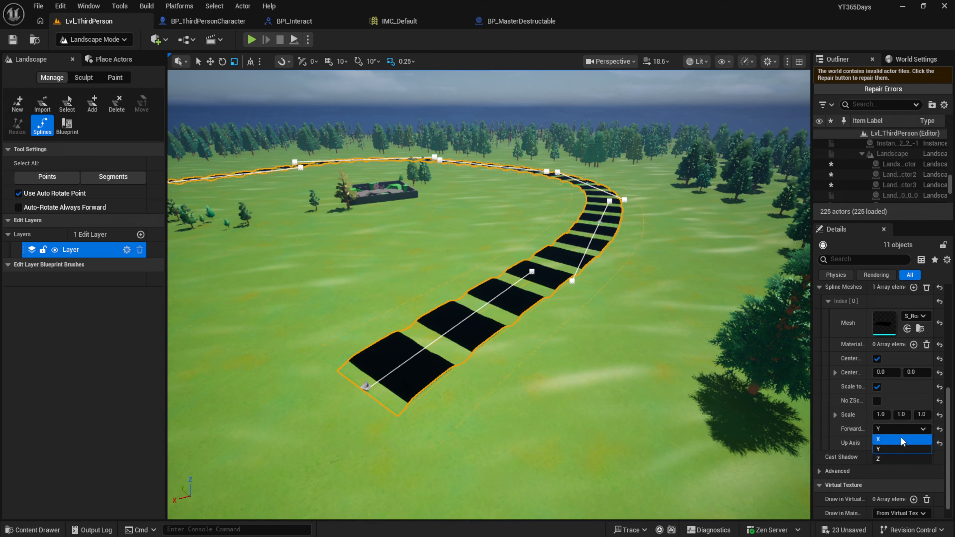
click(902, 446)
click(899, 431)
click(899, 439)
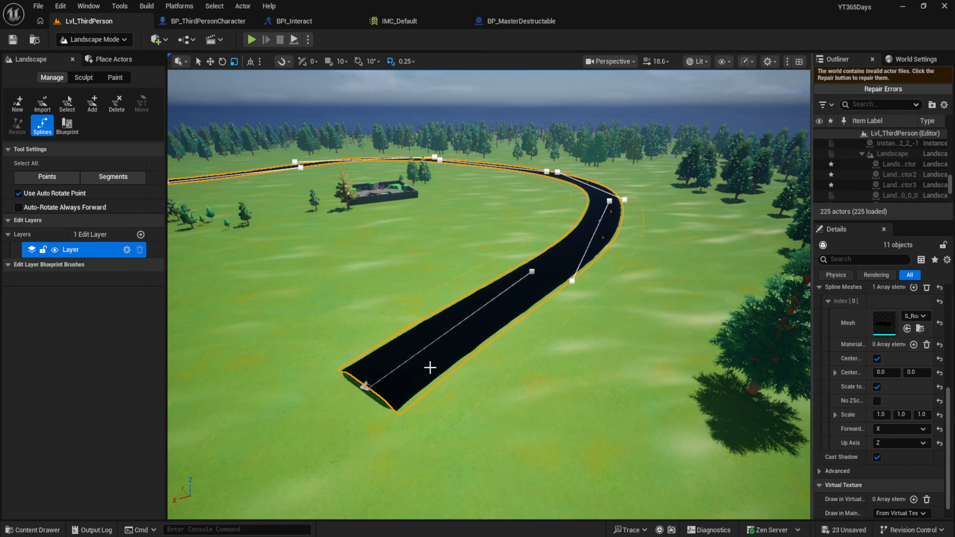
- Select the control point on the road's bend and move it outward, away from the walled enclosure
right_drag(430, 368, 527, 361)
key(w)
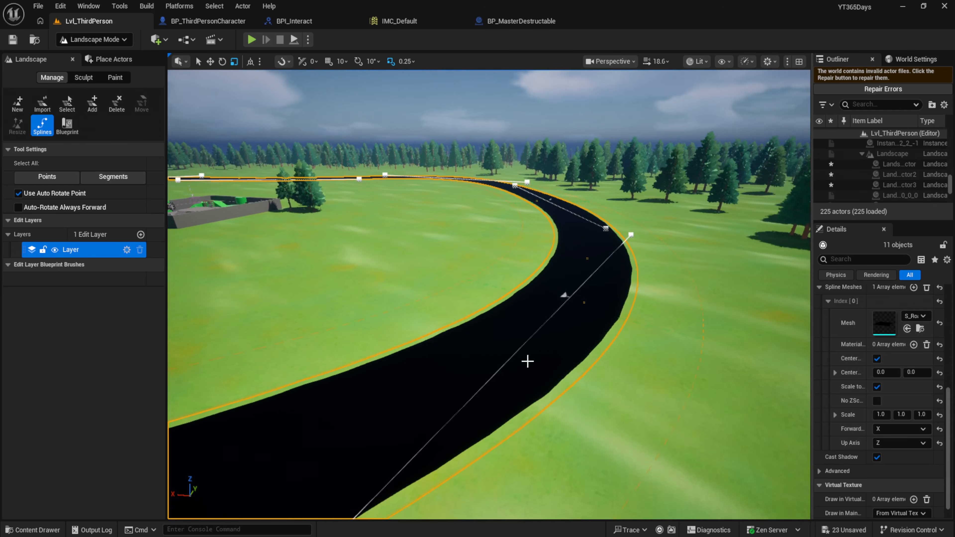
click(573, 296)
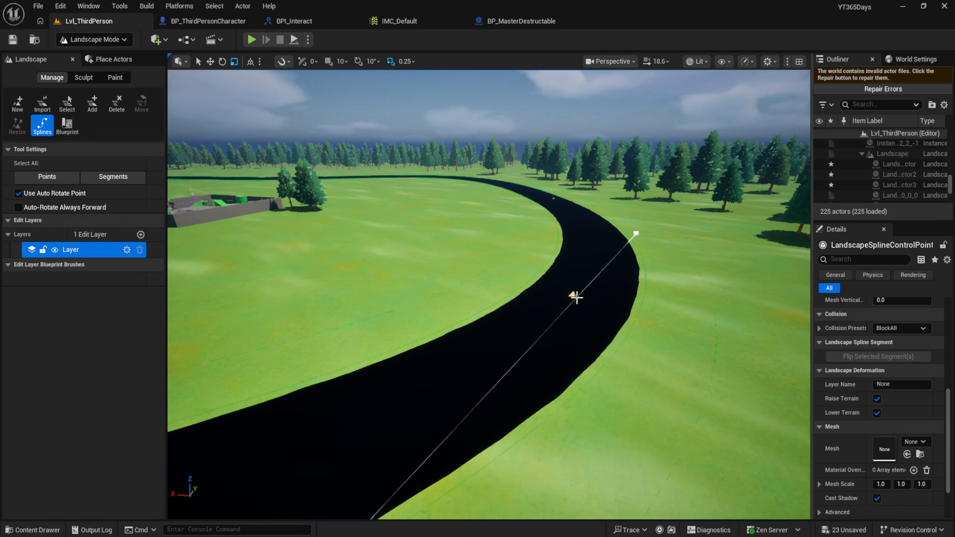
click(211, 63)
drag(548, 298, 678, 363)
- Move the selected road control point back inward toward the walled enclosure so the road winds more
right_drag(679, 363, 605, 371)
key(w)
key(e)
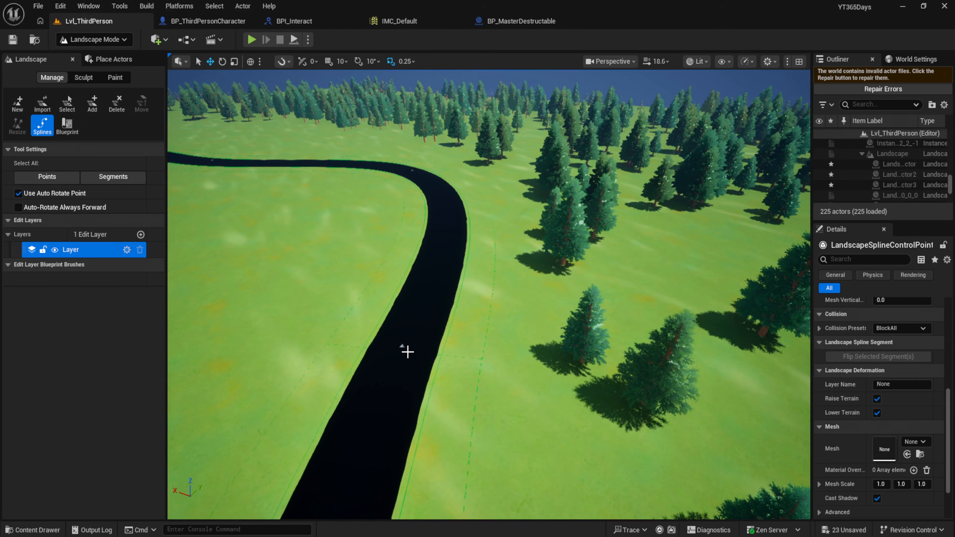
drag(375, 340, 280, 291)
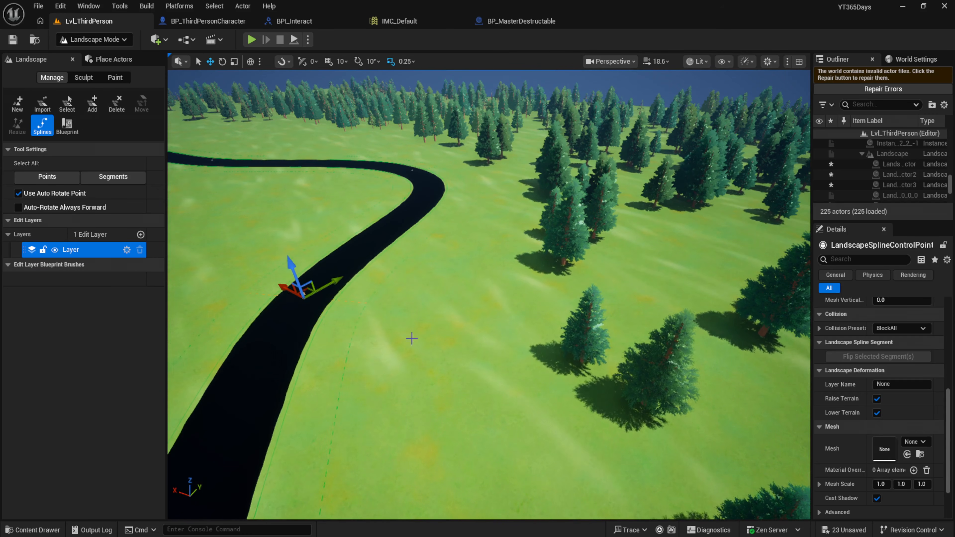
key(d)
right_drag(412, 337, 243, 339)
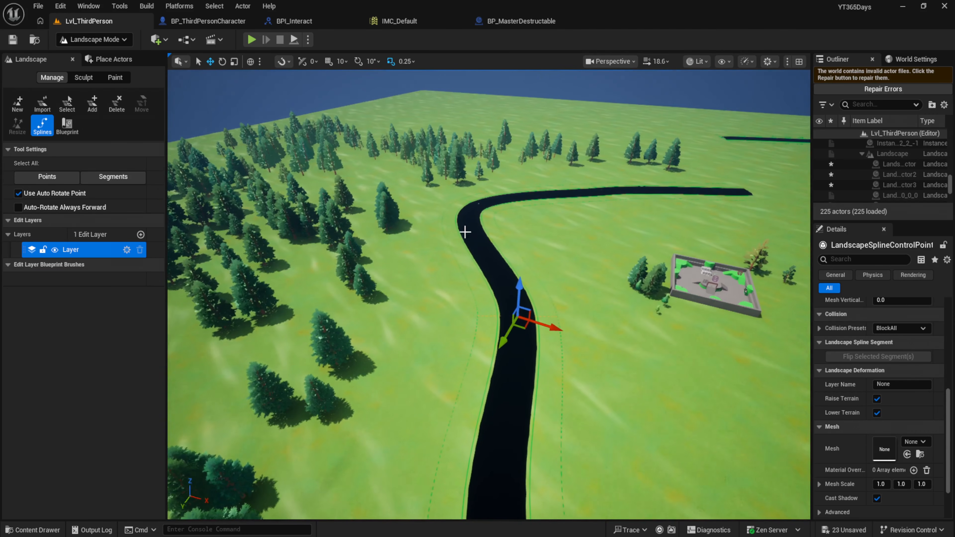
- Move the control points on the road's far and near bends outward, away from the walled enclosure
click(478, 206)
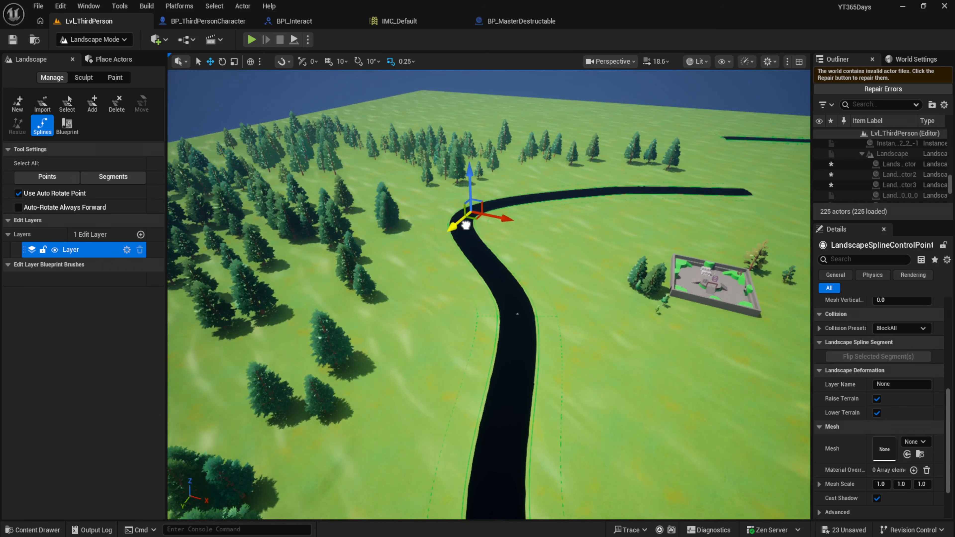
key(f)
right_drag(531, 362, 532, 356)
key(s)
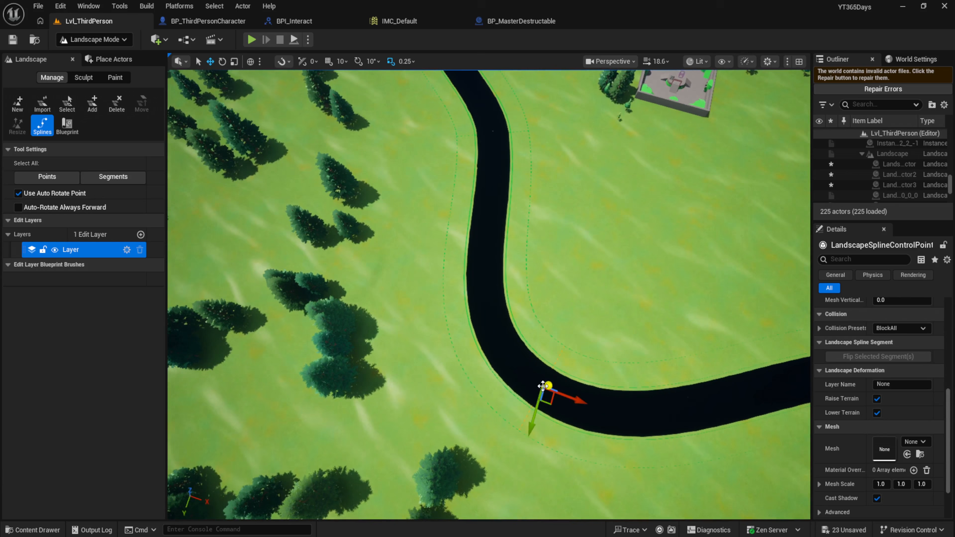
right_drag(538, 444, 536, 437)
key(w)
drag(536, 448, 464, 413)
- Select the control point on the straight stretch past the near bend and shift it slightly outward
right_drag(464, 414, 504, 305)
key(a)
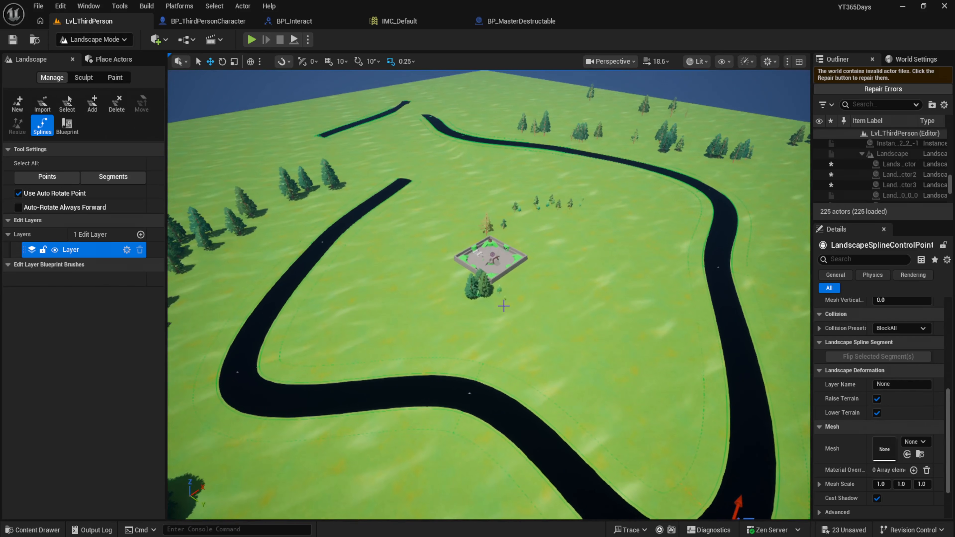
key(w)
right_drag(614, 203, 380, 278)
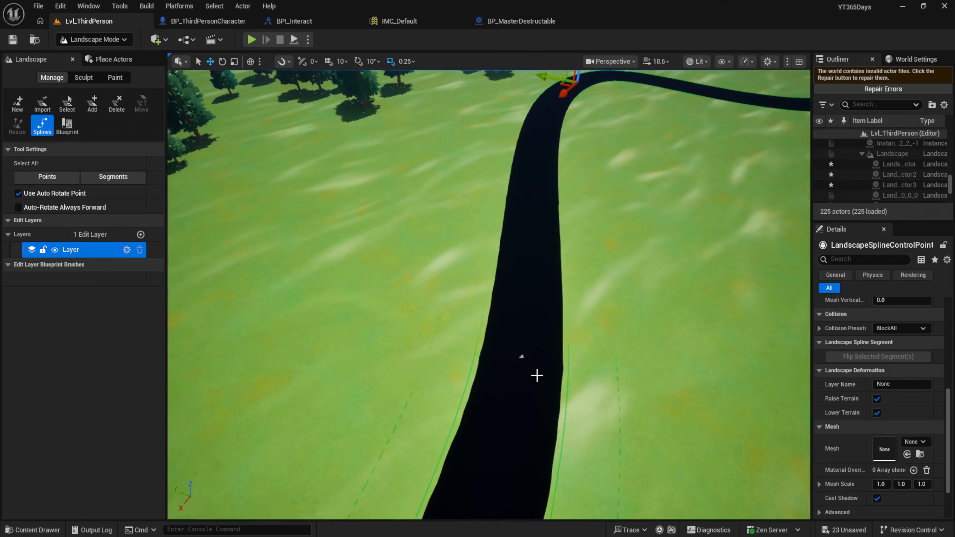
click(522, 358)
mouse_move(496, 354)
mouse_down()
mouse_move(540, 367)
mouse_move(480, 346)
mouse_up()
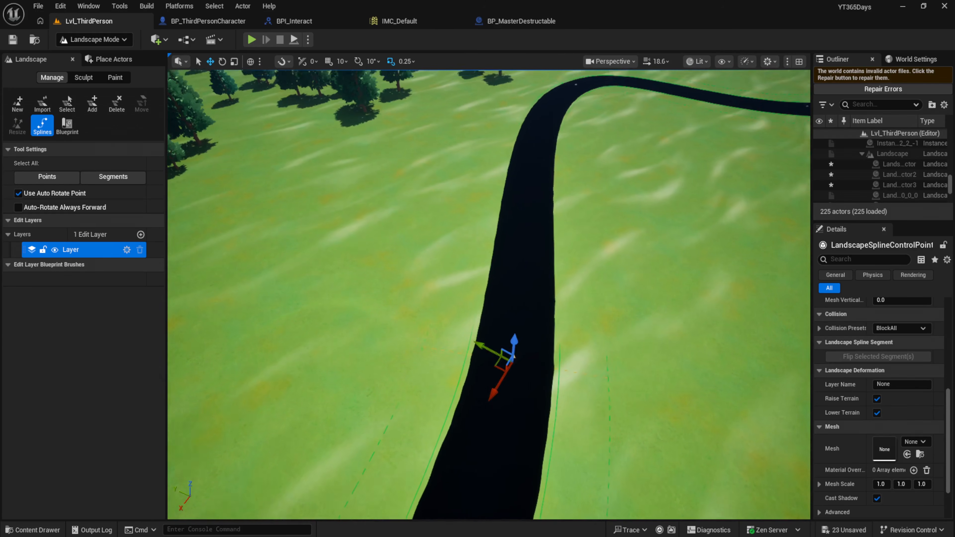
- Set the selected road control point's Half-Width to 750
key(a)
right_drag(480, 347, 662, 327)
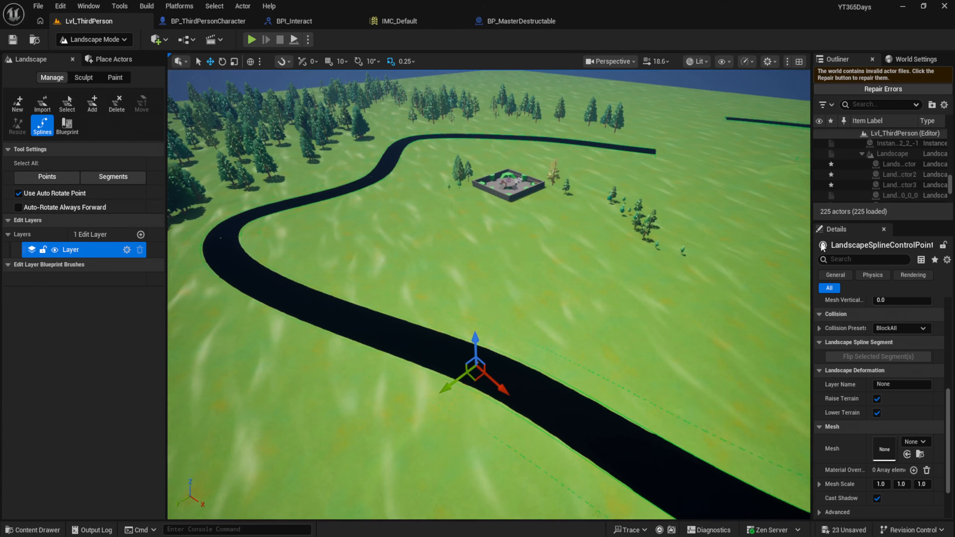
scroll(912, 428, up, 10)
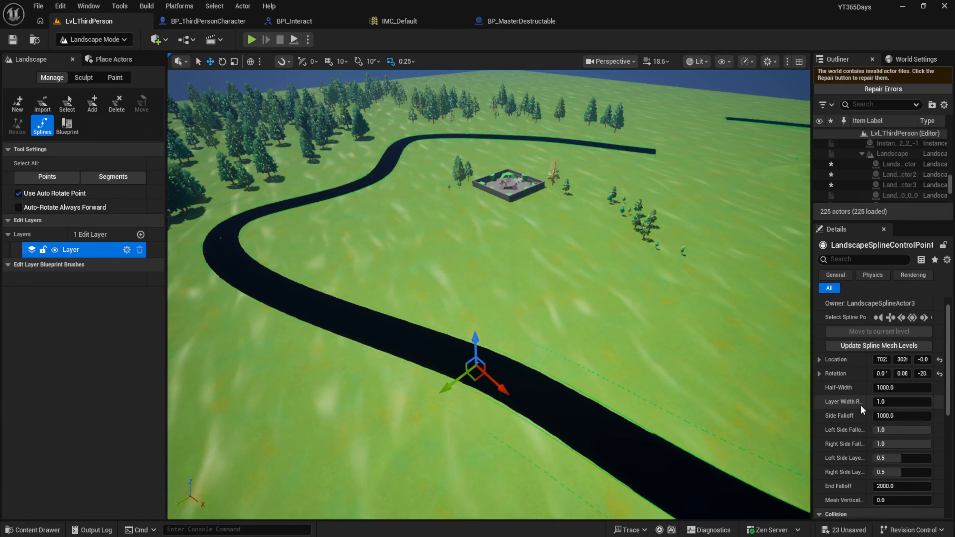
click(887, 402)
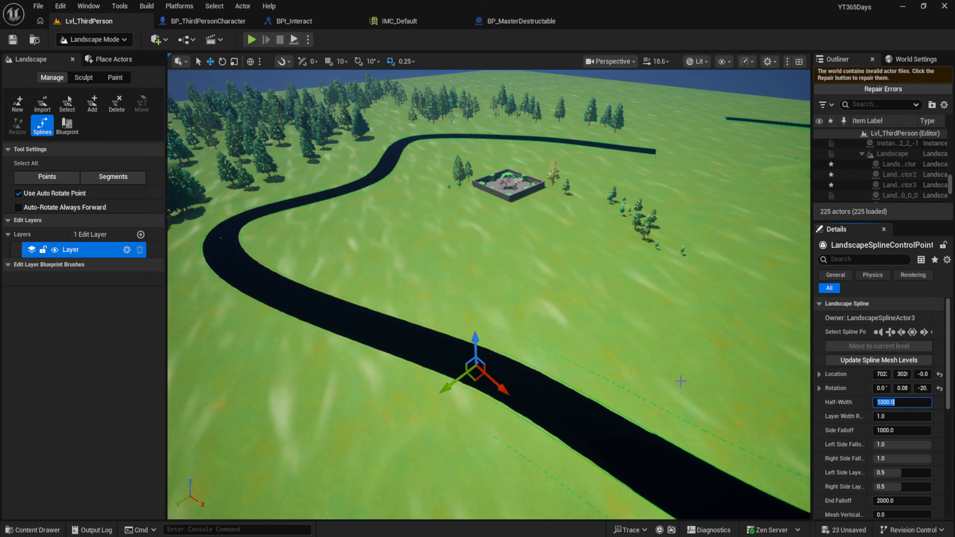
text(750)
key(Tab)
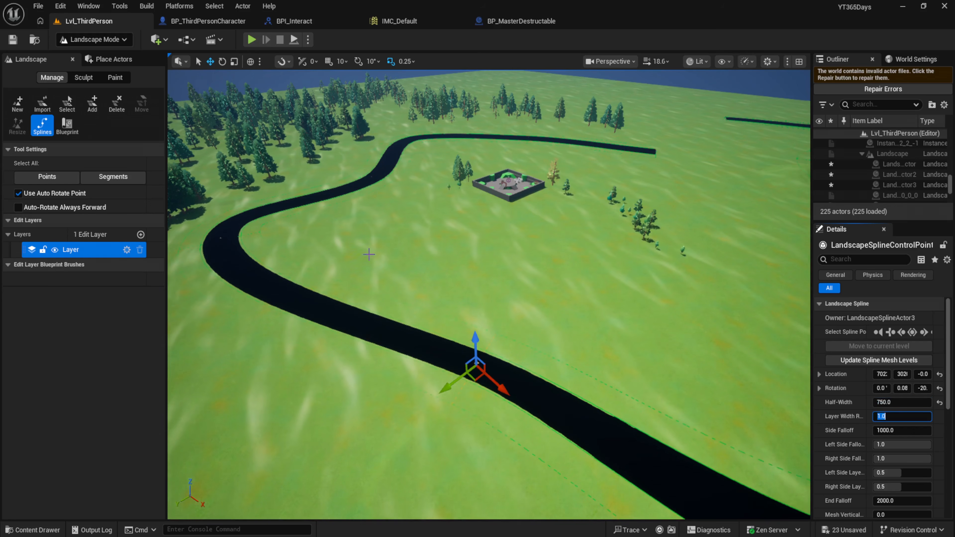
- Set the selected road control point's Half-Width to 1500 to widen the road there
click(899, 403)
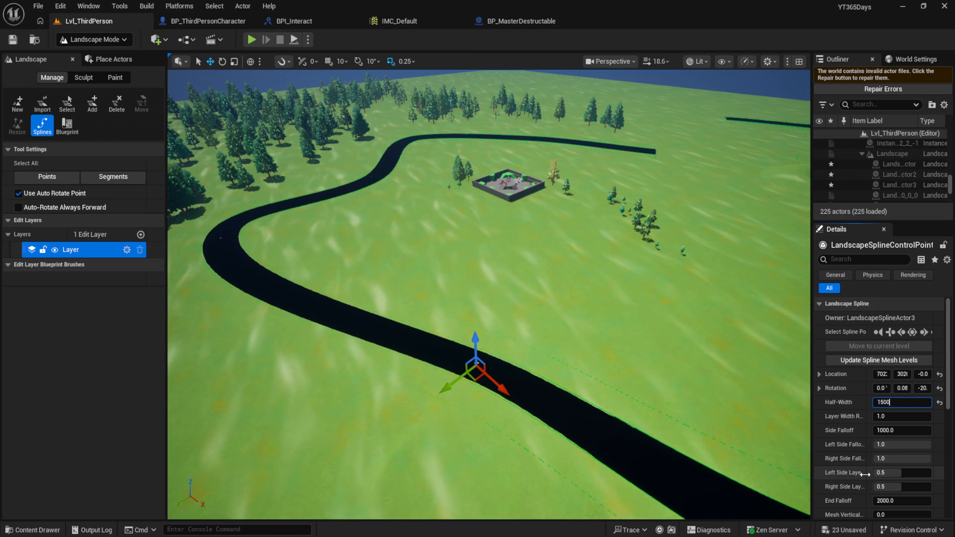
key(Tab)
key(a)
right_drag(546, 390, 655, 380)
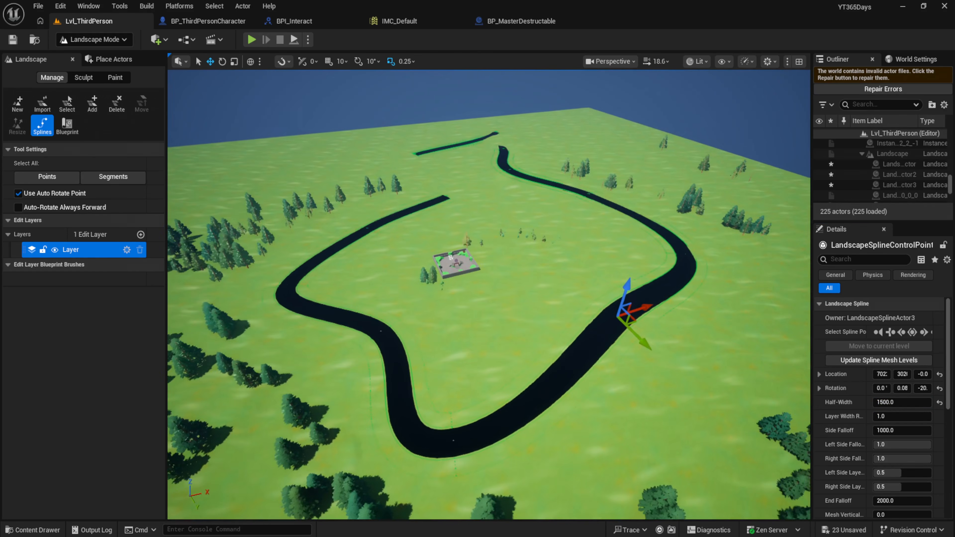
- Select the neighbouring bend's control point, check its Half-Width, and compare the road's width along the adjoining stretches
right_drag(524, 462, 524, 462)
click(457, 437)
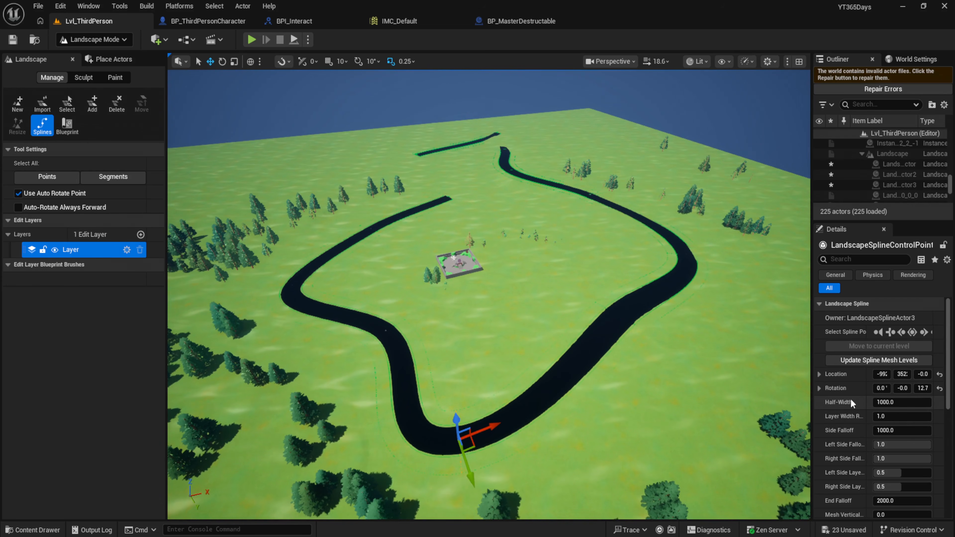
key(w)
right_drag(691, 403, 775, 403)
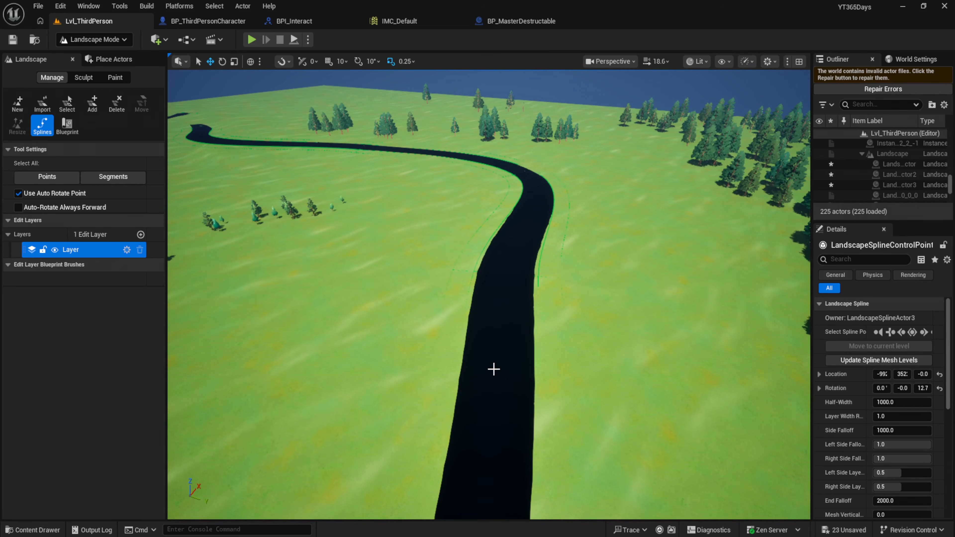
right_drag(598, 394, 455, 409)
right_drag(791, 352, 791, 351)
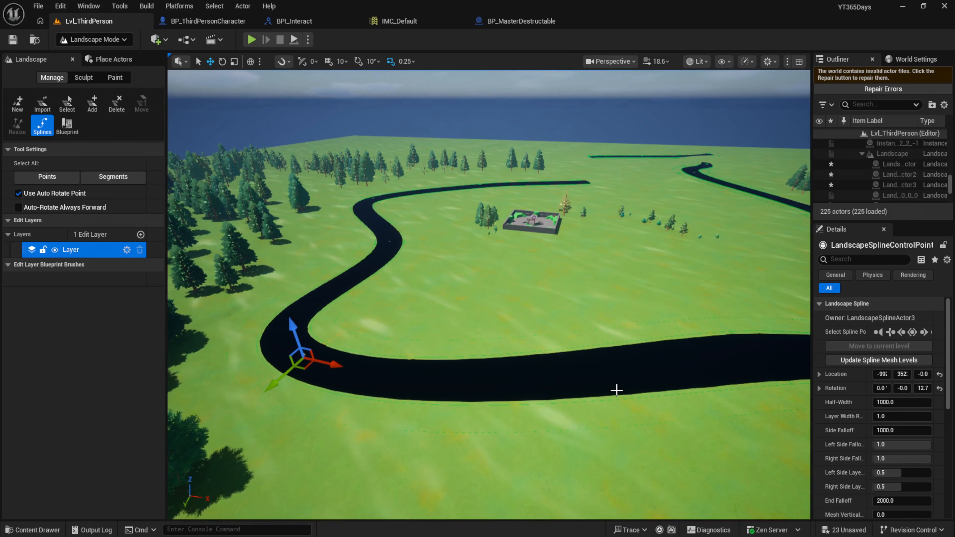
- Select the control point on the road's bend toward its open end and shift it outward from the enclosure
right_drag(616, 390, 616, 402)
key(w)
click(629, 376)
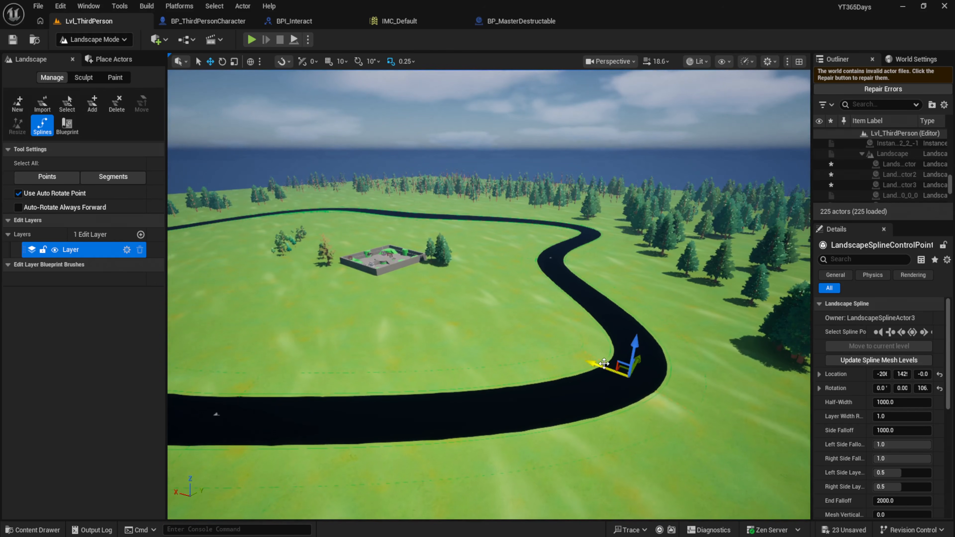
drag(604, 364, 615, 387)
- Start a separate landscape spline between the enclosure and the road's open end, placing four control points that lead across the road
right_drag(615, 387, 615, 386)
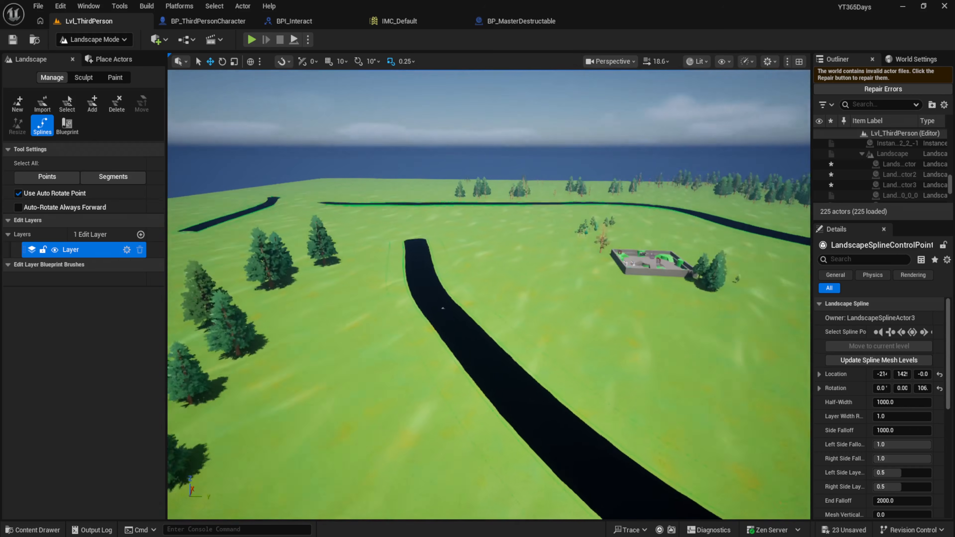
right_drag(492, 164, 492, 164)
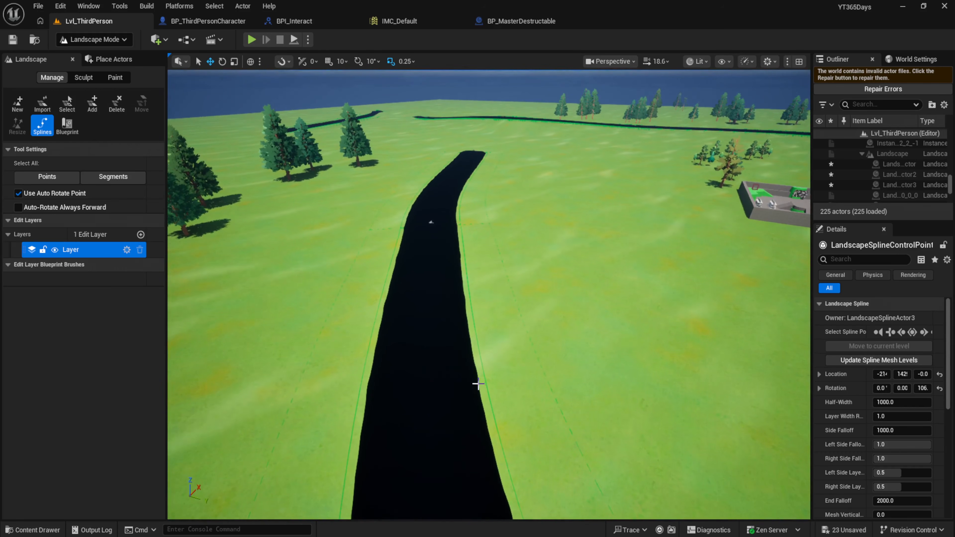
right_drag(478, 384, 479, 384)
right_drag(247, 146, 247, 146)
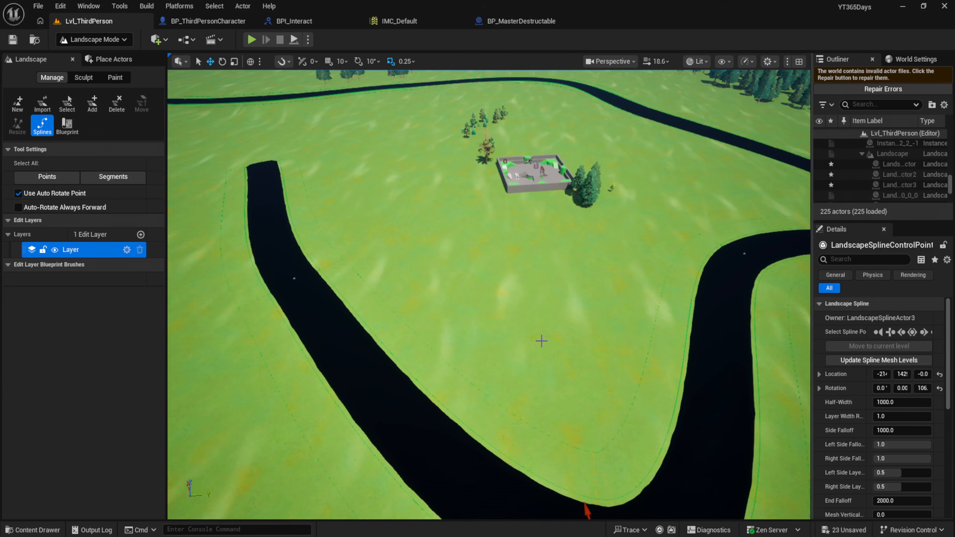
right_drag(406, 346, 327, 317)
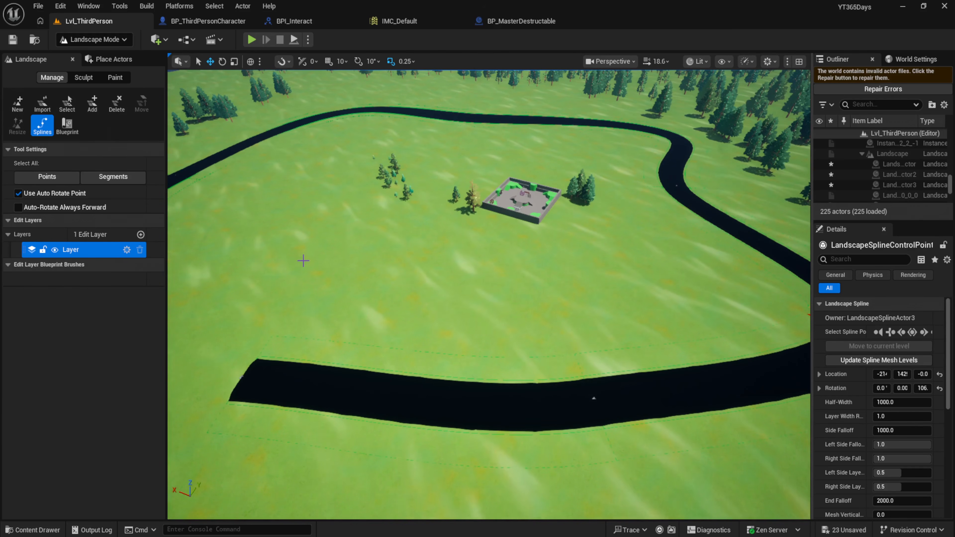
ctrl+click(303, 271)
key(ctrl+z)
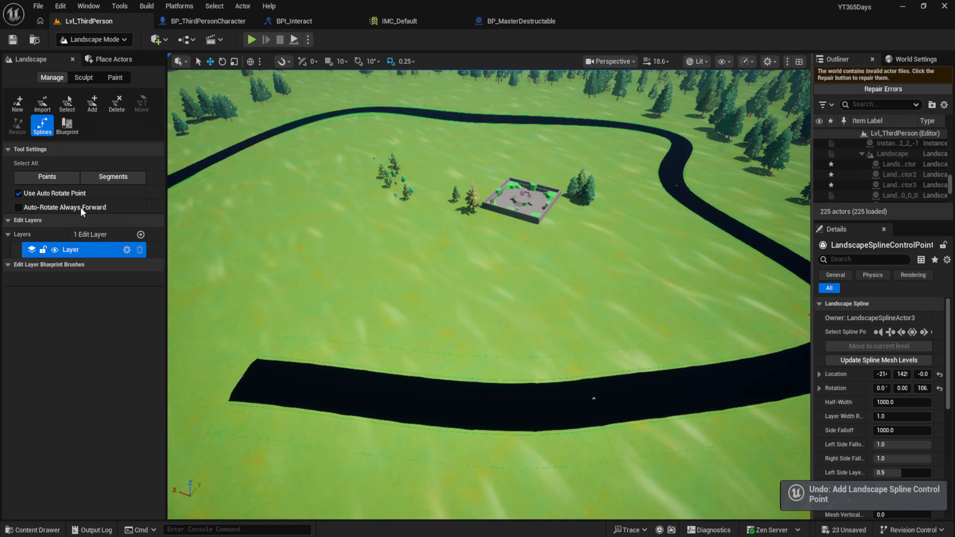
ctrl+click(272, 265)
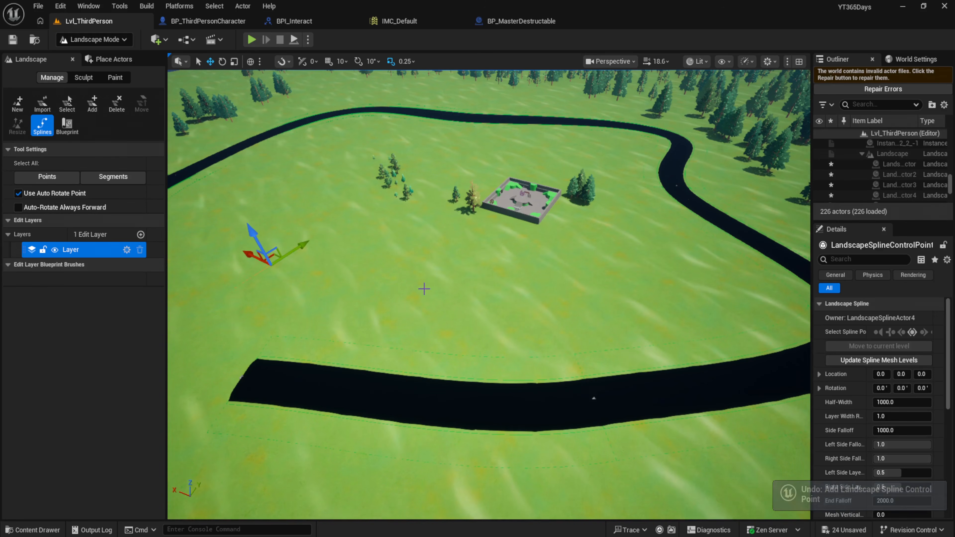
ctrl+click(488, 275)
ctrl+click(645, 256)
ctrl+click(758, 171)
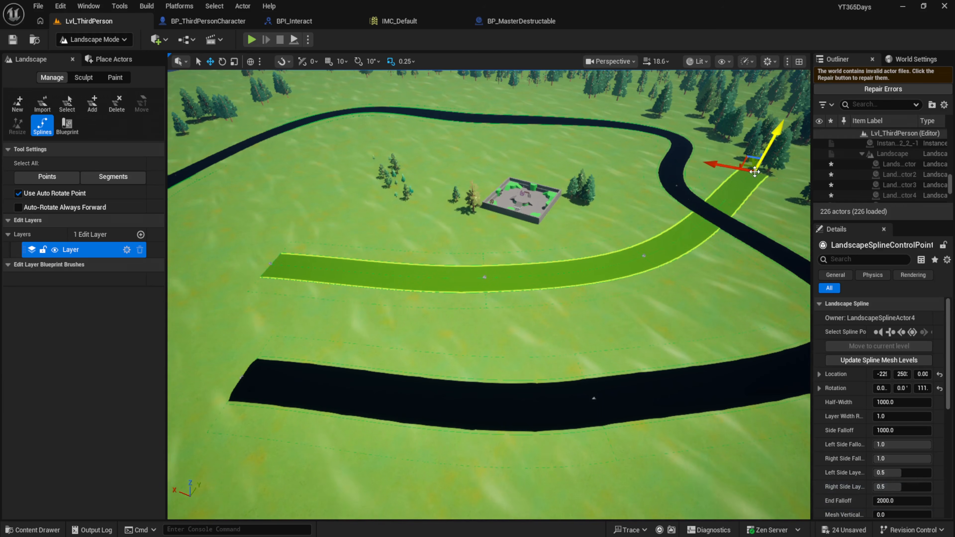
- Extend the new spline into the forest with three more control points
key(d)
mouse_move(705, 268)
right_down()
mouse_move(595, 282)
mouse_move(699, 273)
right_up()
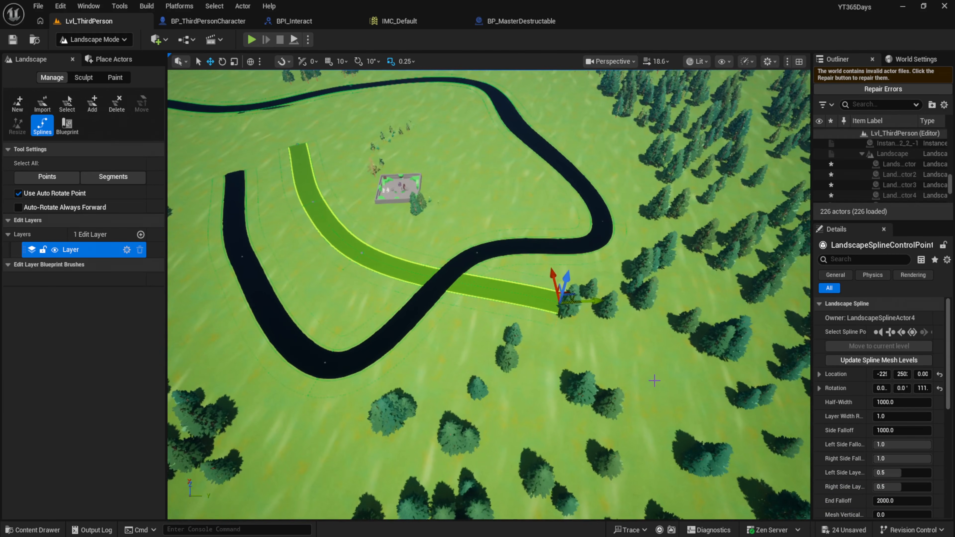
ctrl+click(656, 382)
key(d)
right_drag(493, 422, 338, 418)
ctrl+click(389, 349)
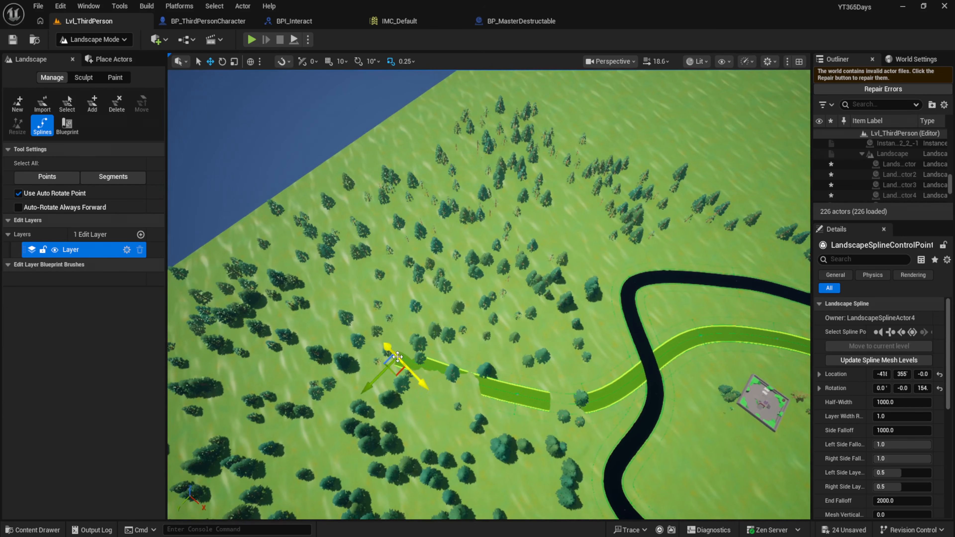
ctrl+click(368, 252)
- Select the new spline's starting control point and expand the selection to all of the spline's segments
right_drag(380, 260, 636, 218)
key(w)
click(355, 344)
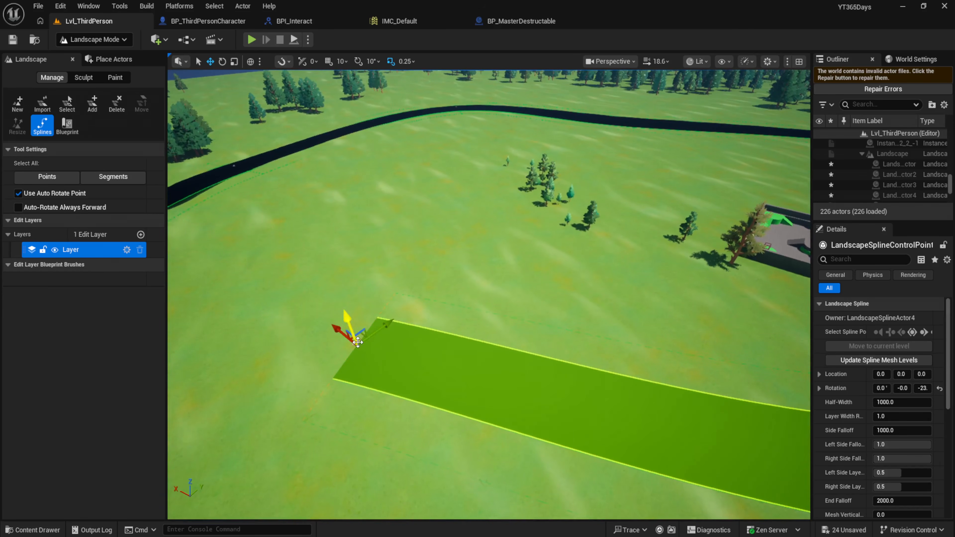
key(s)
right_drag(356, 344, 428, 316)
click(912, 332)
- Add a Spline Meshes entry to the selected segments and assign the SM_FirBranch2 mesh
scroll(852, 373, down, 5)
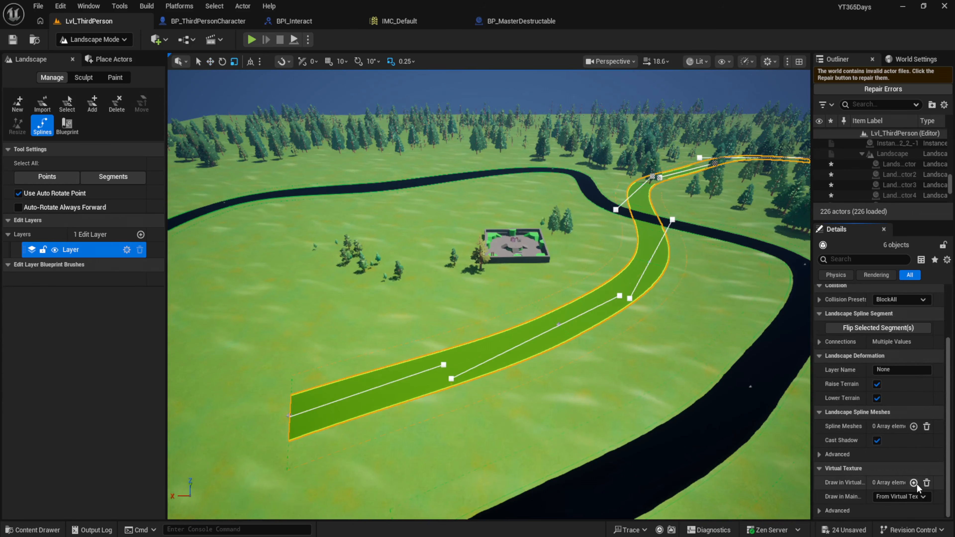
click(914, 426)
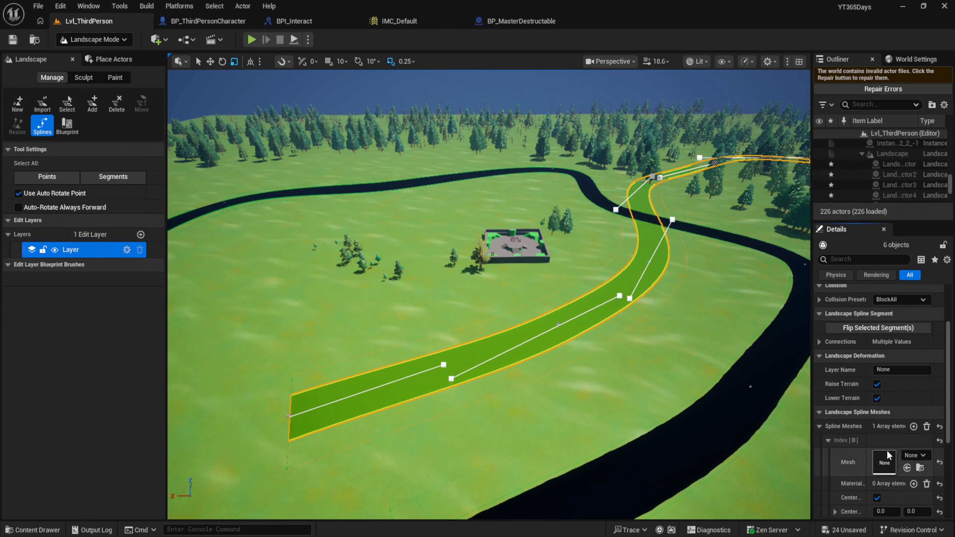
scroll(918, 418, down, 2)
click(923, 406)
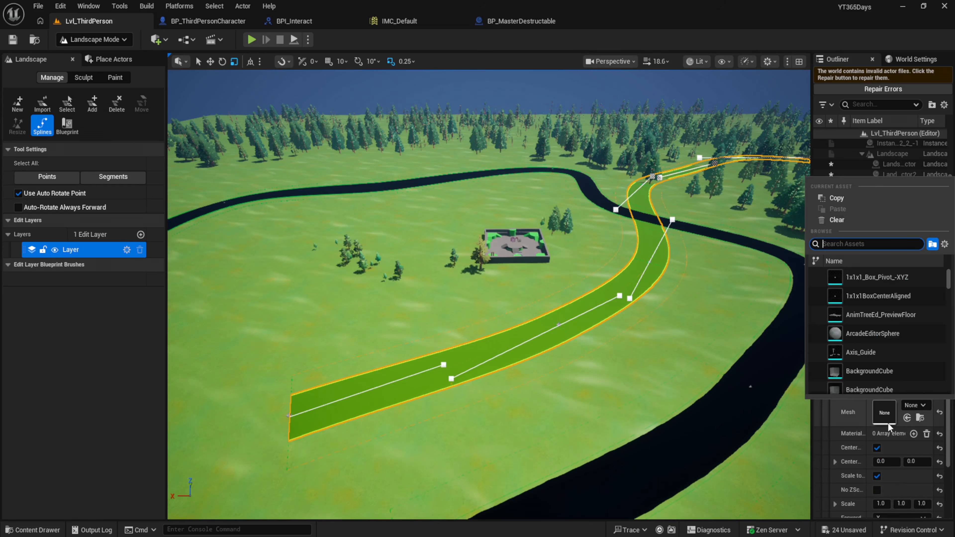
text(bRA)
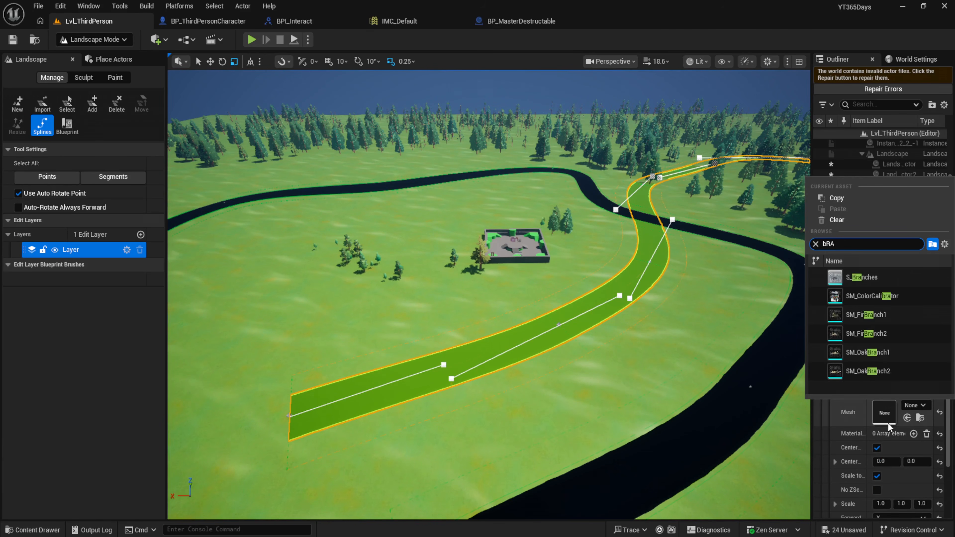
click(888, 335)
- Set the branch spline mesh's Forward Axis to Y so the branches follow the path
key(w)
right_drag(426, 427, 485, 421)
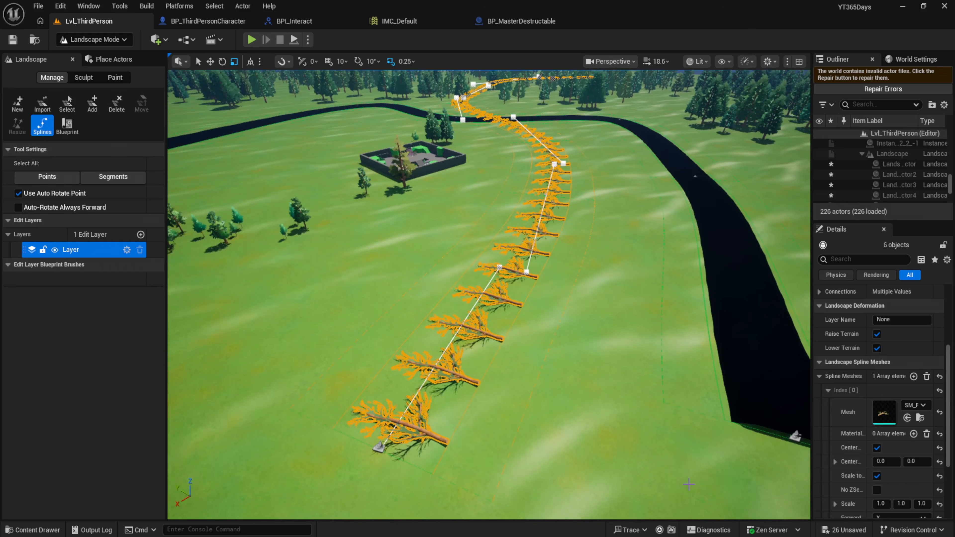
scroll(912, 441, down, 4)
scroll(912, 444, up, 1)
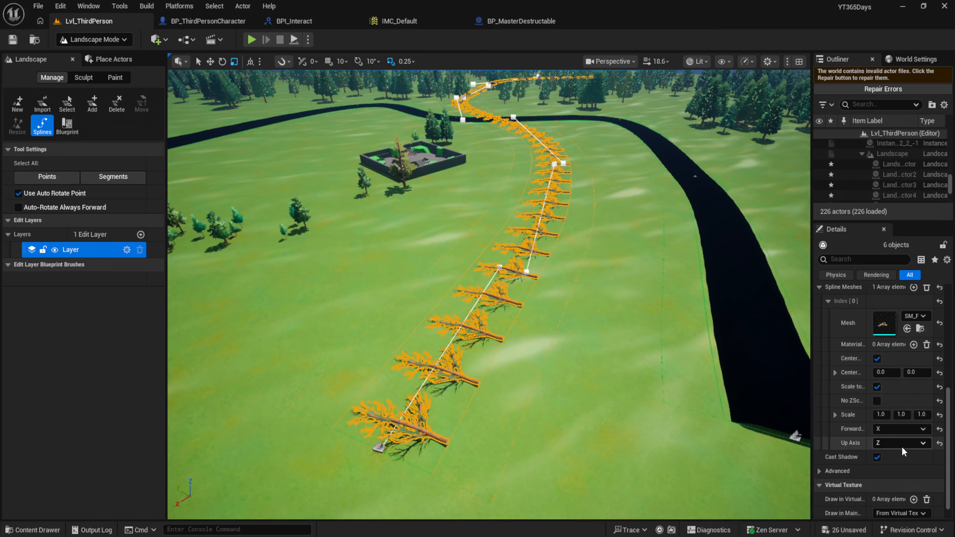
click(901, 429)
click(899, 449)
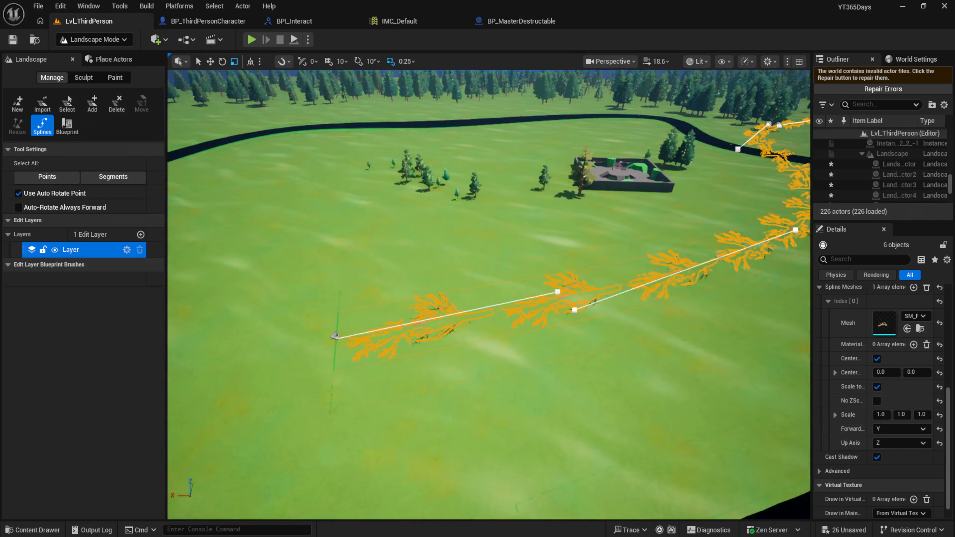
- Select the branch spline's starting control point and raise it so the branches sit above the ground
right_drag(489, 294, 553, 266)
key(w)
key(s)
click(502, 365)
key(w)
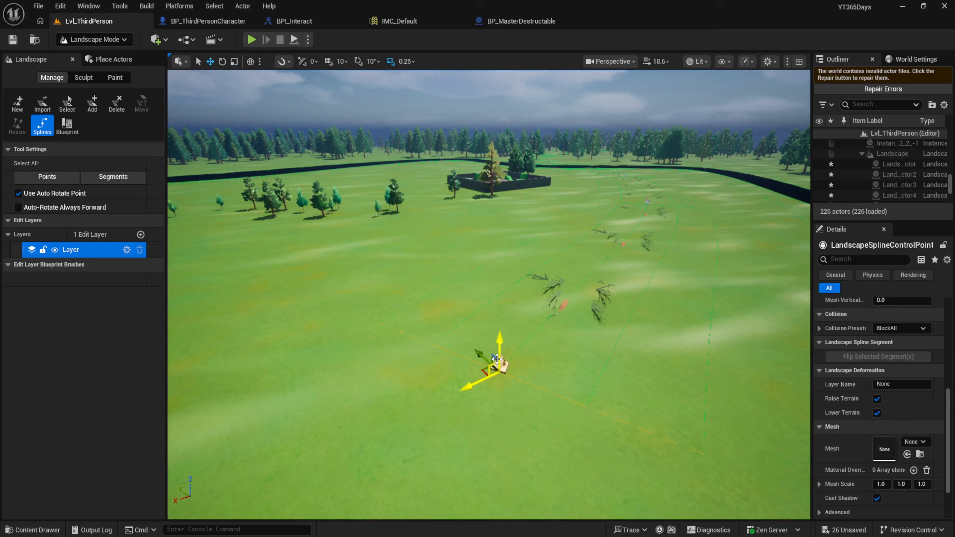
drag(500, 342, 499, 319)
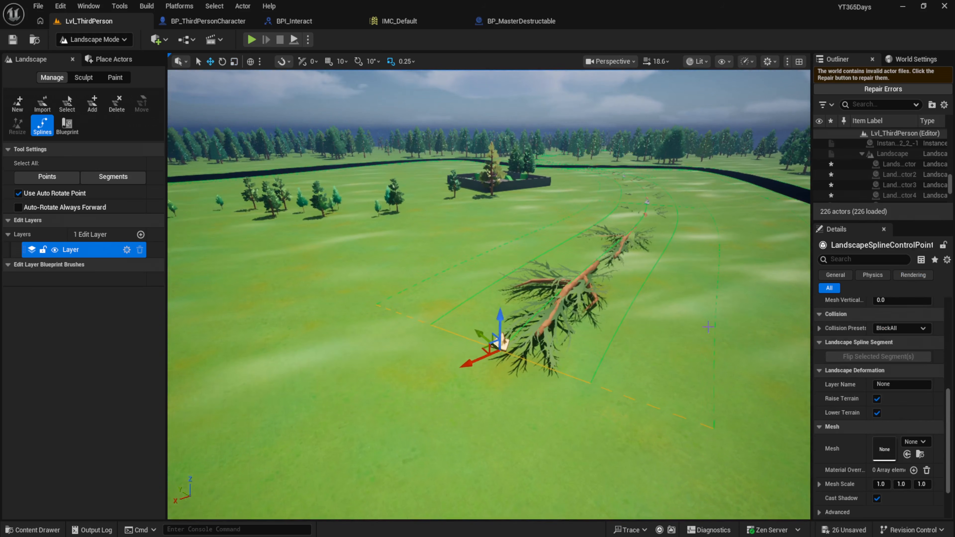
- Select the next control point along the branch spline and raise it above the terrain
key(d)
key(w)
right_drag(499, 319, 457, 297)
key(s)
right_drag(588, 282, 636, 276)
key(w)
key(d)
click(500, 284)
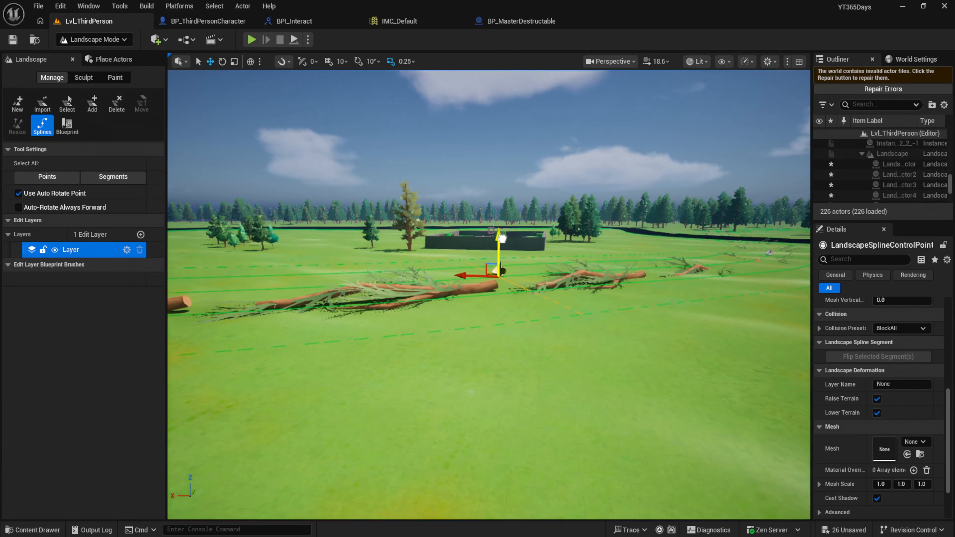
- Set the selected branch spline control point's Mesh Scale to 0.5 on all axes
right_drag(489, 281, 414, 281)
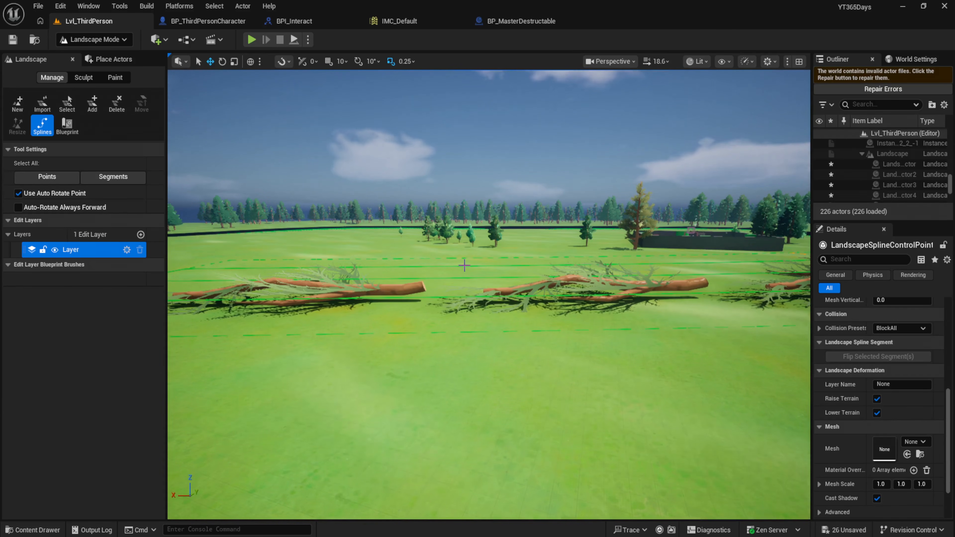
right_drag(376, 282, 417, 333)
key(s)
right_drag(473, 306, 488, 315)
key(w)
scroll(906, 476, down, 1)
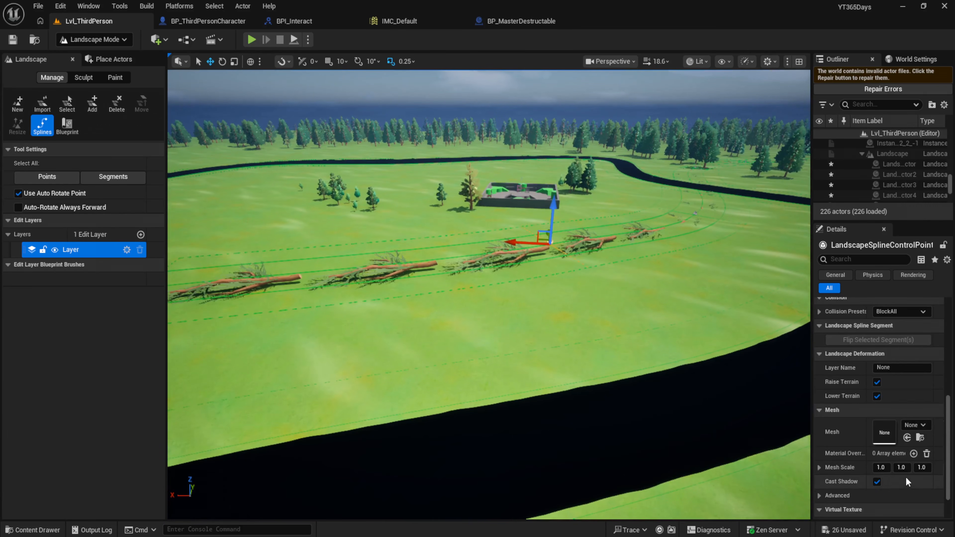
click(889, 466)
text(0.5)
key(Return)
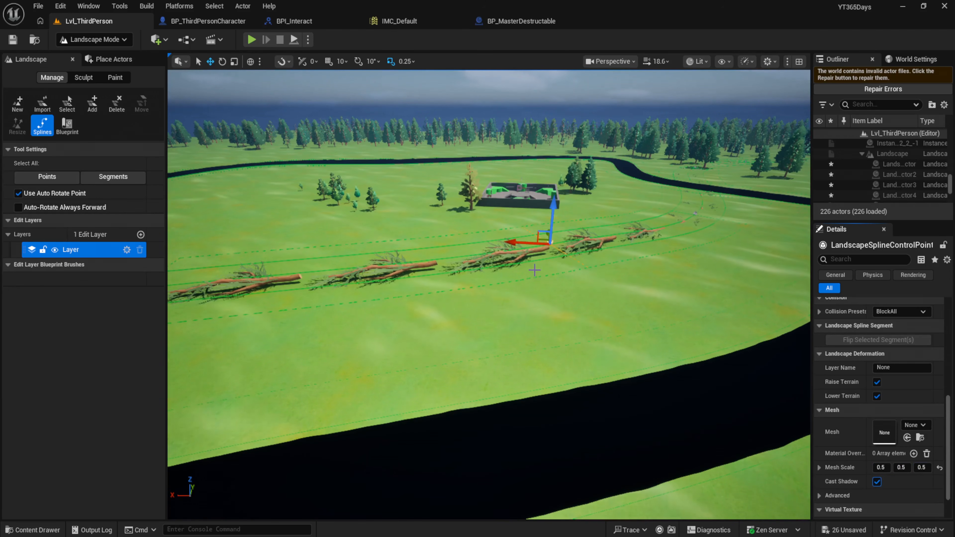
- Select the following control point on the branch spline's curve near the enclosure and raise it slightly
right_drag(534, 271, 493, 240)
key(d)
key(d)
click(330, 251)
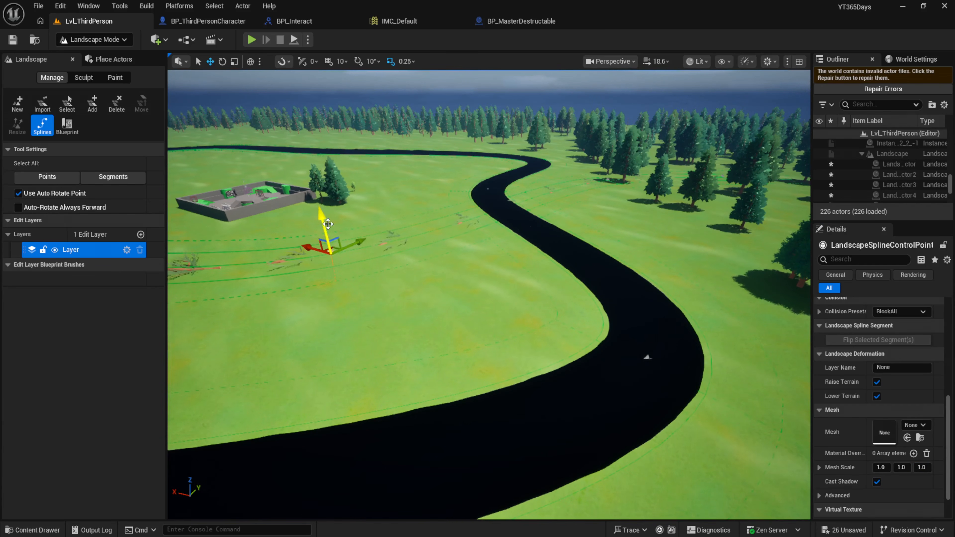
drag(326, 225, 325, 215)
right_drag(325, 215, 320, 215)
right_drag(730, 341, 807, 343)
key(a)
key(s)
right_drag(357, 277, 309, 277)
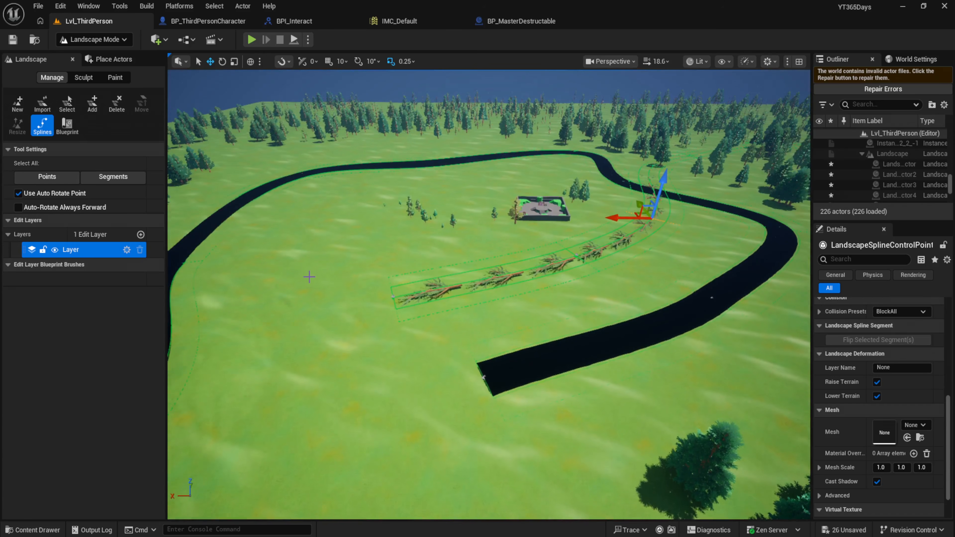